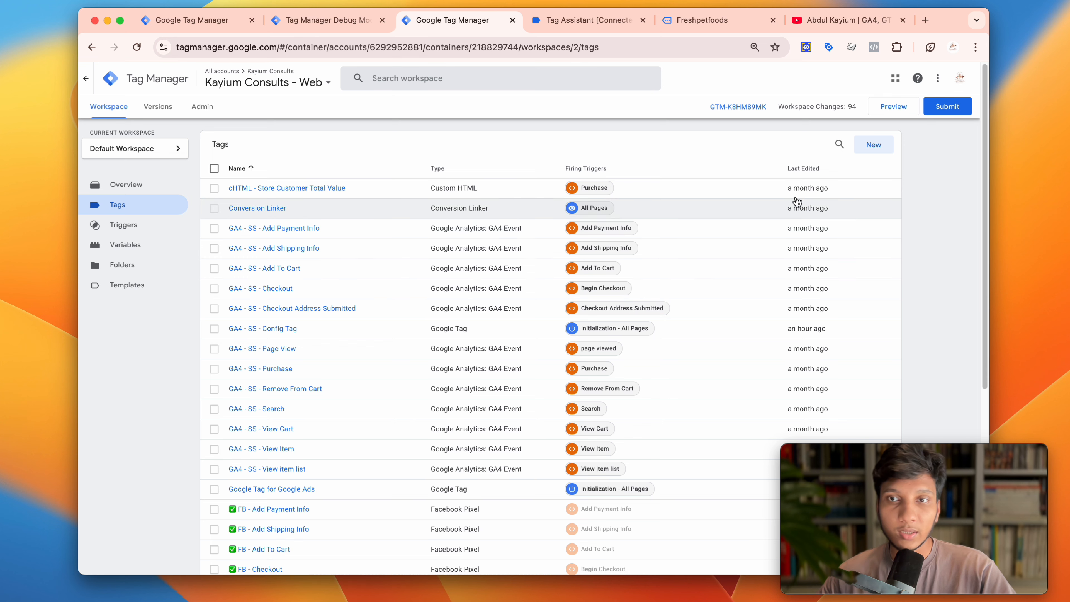
{"action": "left_click", "coordinate": [868, 151]}
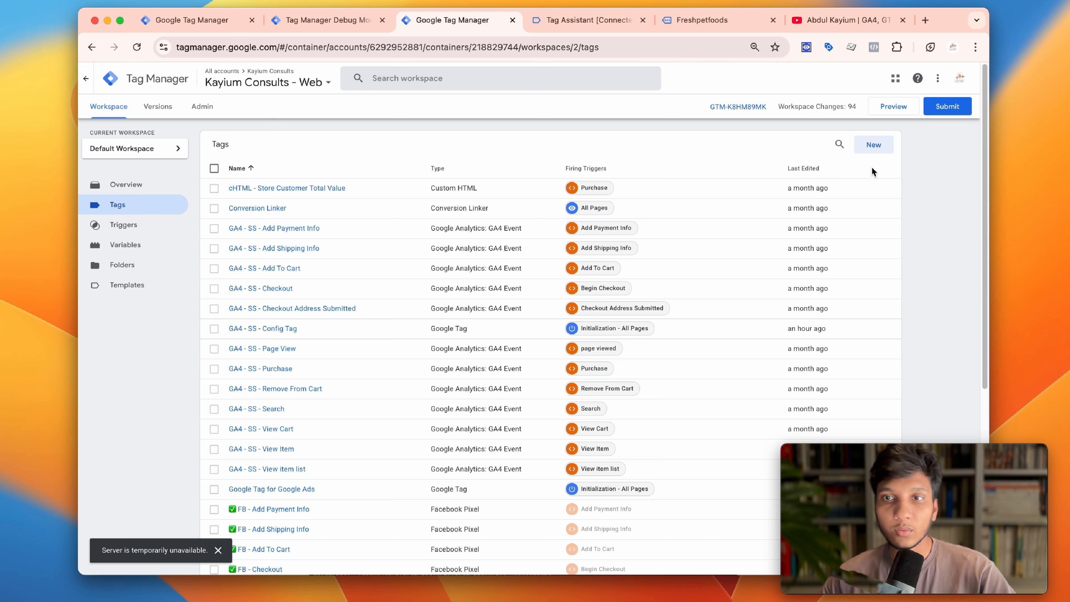
{"action": "left_click", "coordinate": [876, 151]}
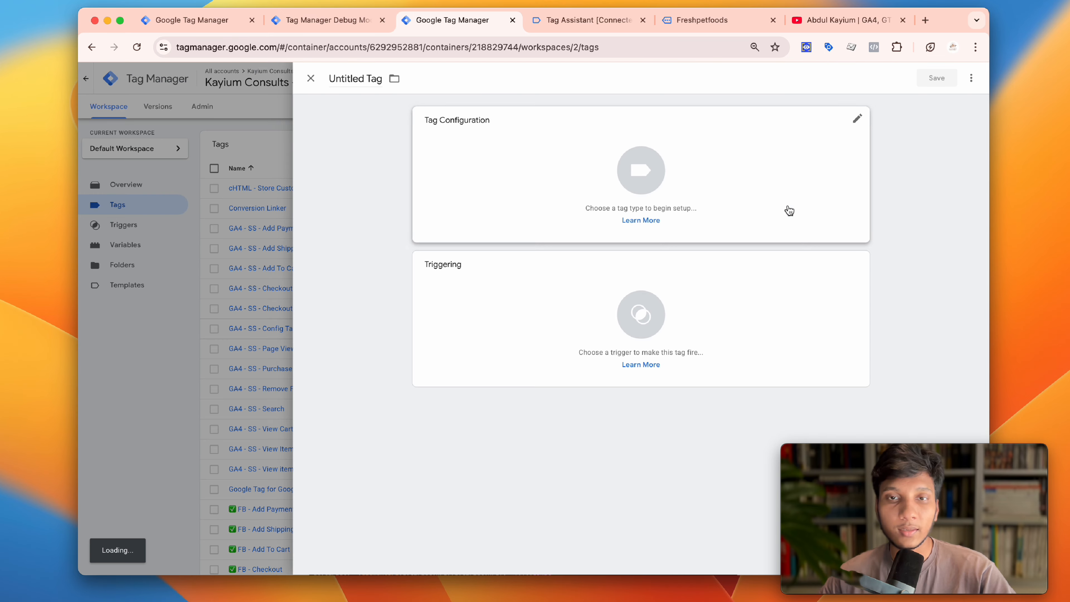
{"action": "left_click", "coordinate": [778, 202]}
{"action": "left_click", "coordinate": [850, 197]}
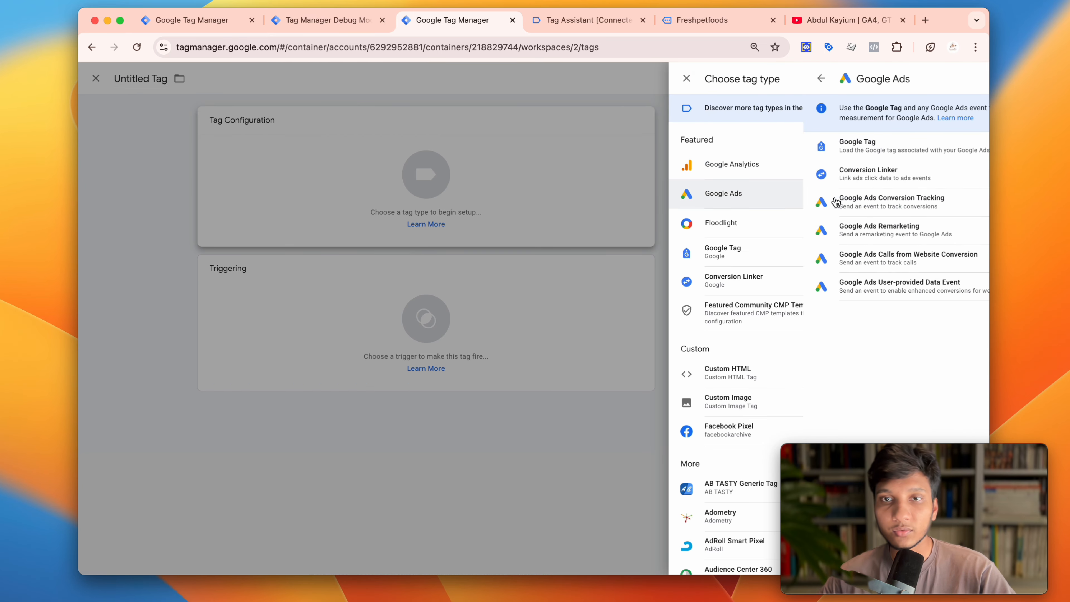
{"action": "left_click", "coordinate": [810, 206]}
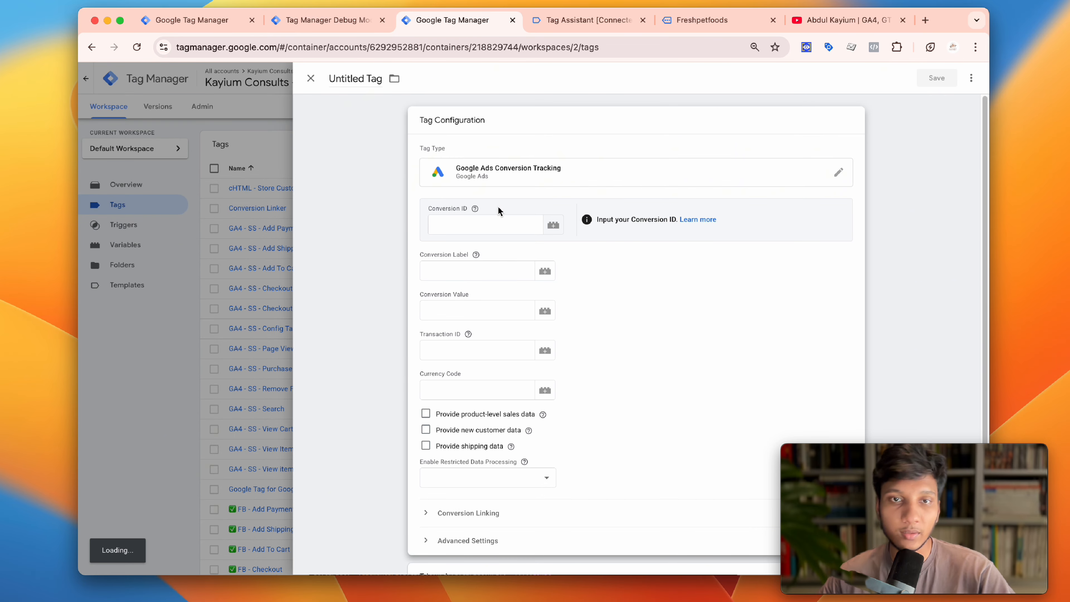
{"action": "scroll", "coordinate": [446, 314], "scroll_direction": "down", "scroll_amount": 3}
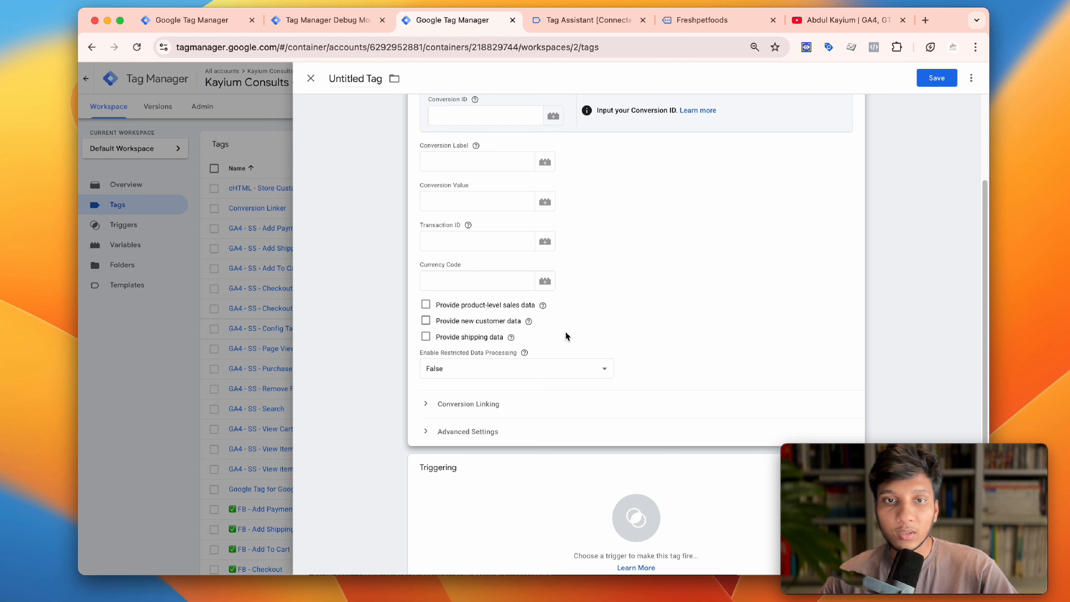
{"action": "left_click", "coordinate": [310, 78]}
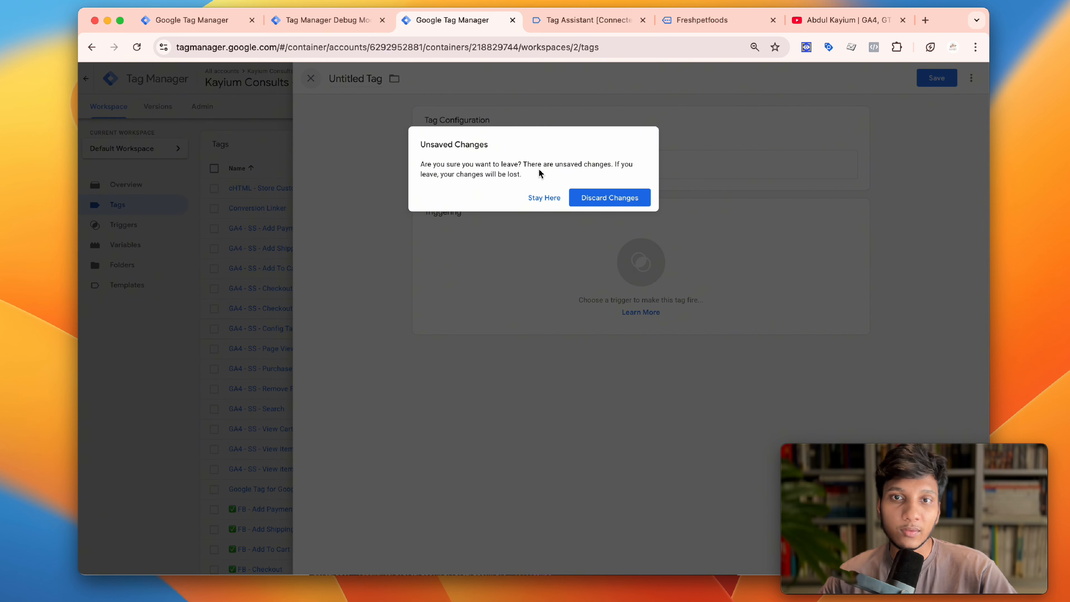
{"action": "left_click", "coordinate": [631, 205]}
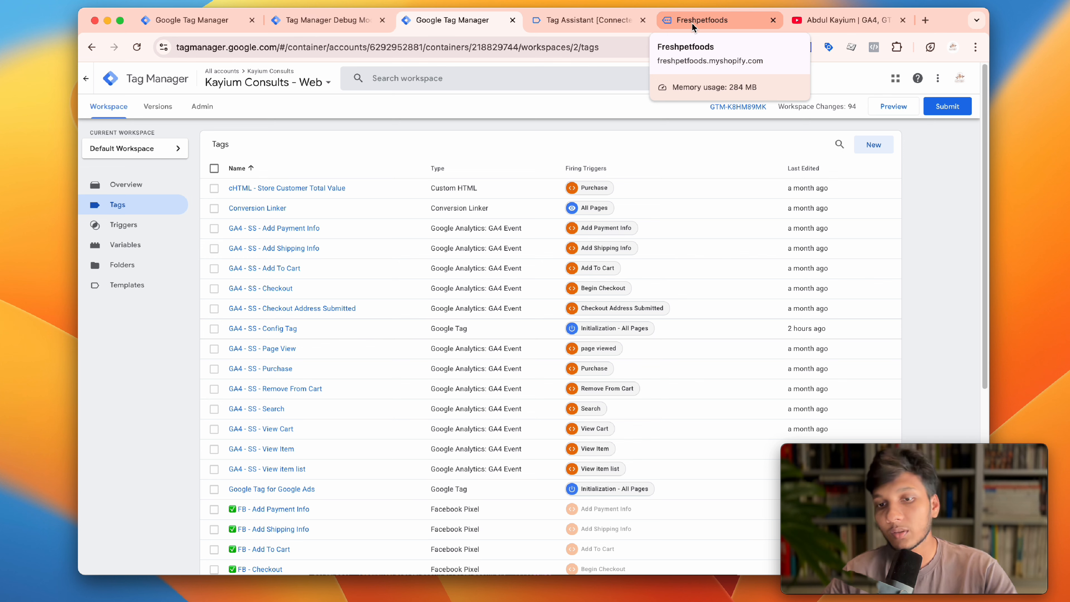
Look over the YouTube channel, the Tag Assistant debug session, the Freshpetfoods storefront and the workspace's full tag list
{"action": "left_click", "coordinate": [896, 21]}
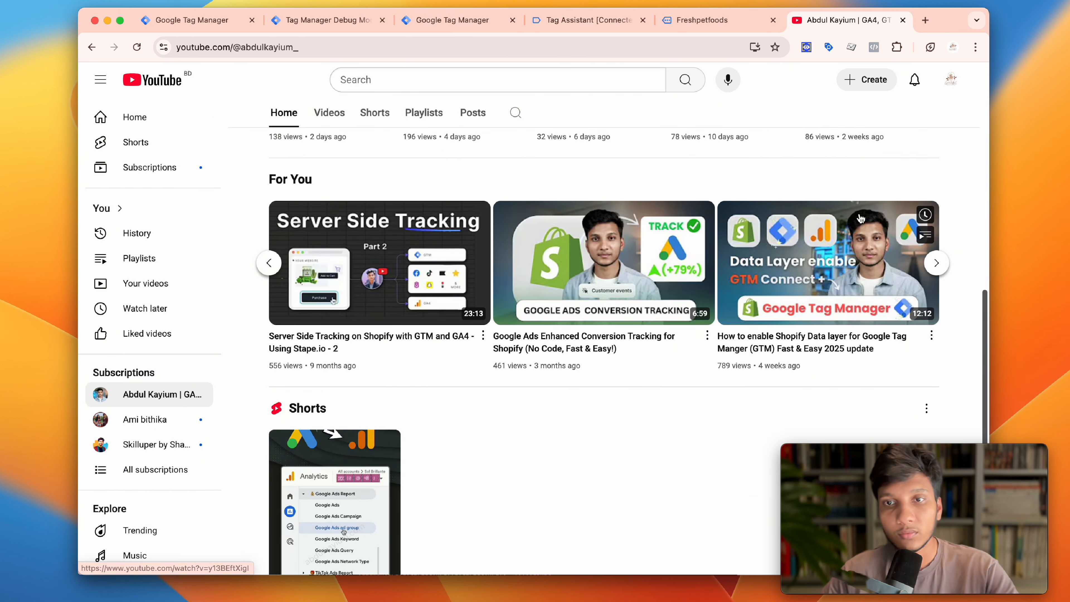
{"action": "left_click", "coordinate": [701, 24]}
{"action": "left_click", "coordinate": [600, 25]}
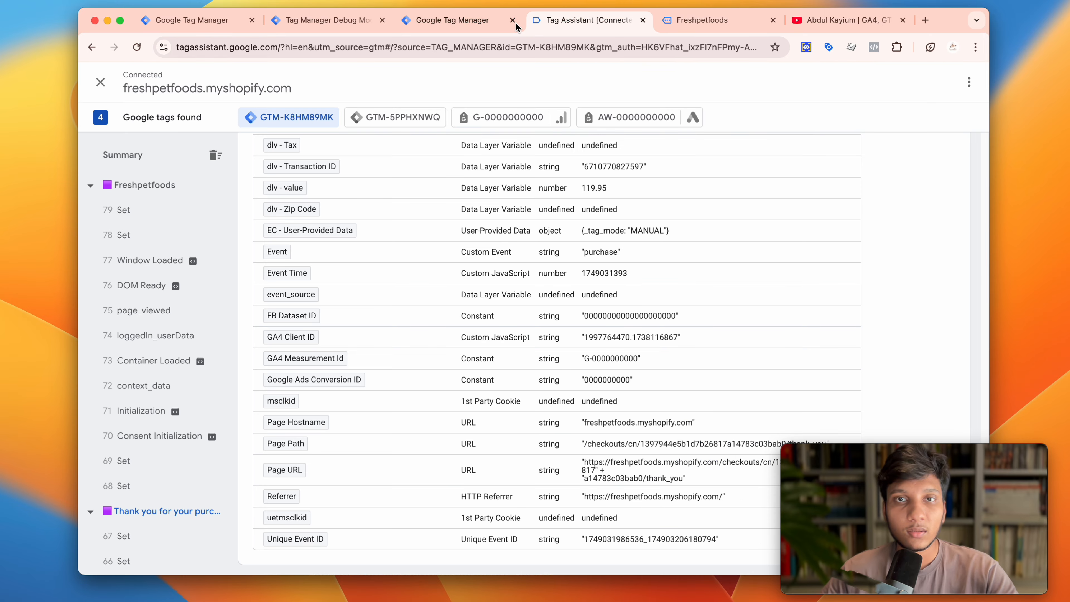
{"action": "left_click", "coordinate": [453, 20]}
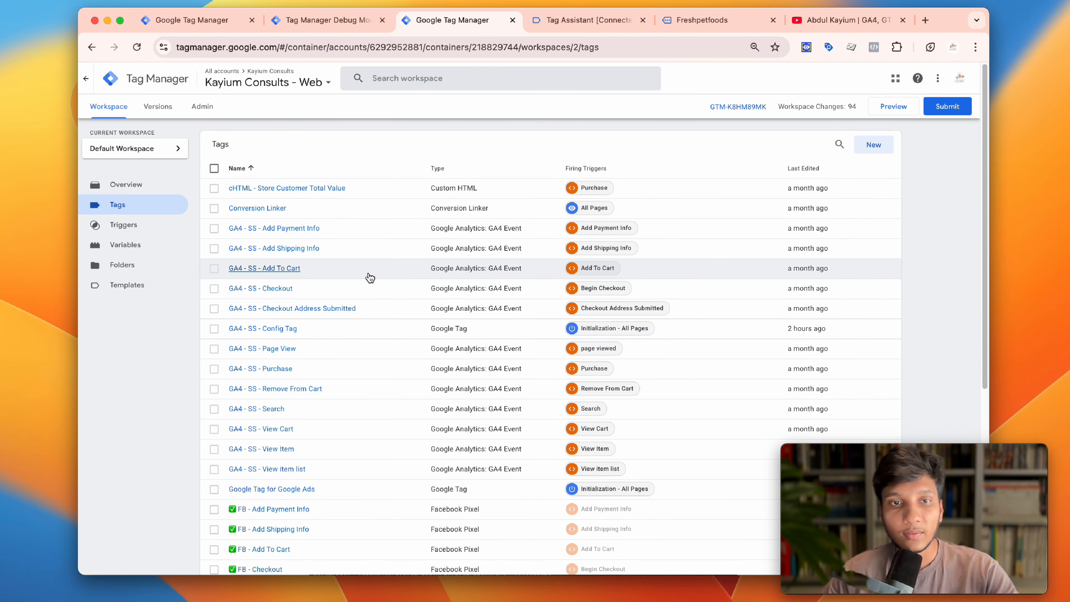
{"action": "scroll", "coordinate": [367, 275], "scroll_direction": "down", "scroll_amount": 5}
{"action": "left_click", "coordinate": [560, 22]}
{"action": "left_click", "coordinate": [703, 19]}
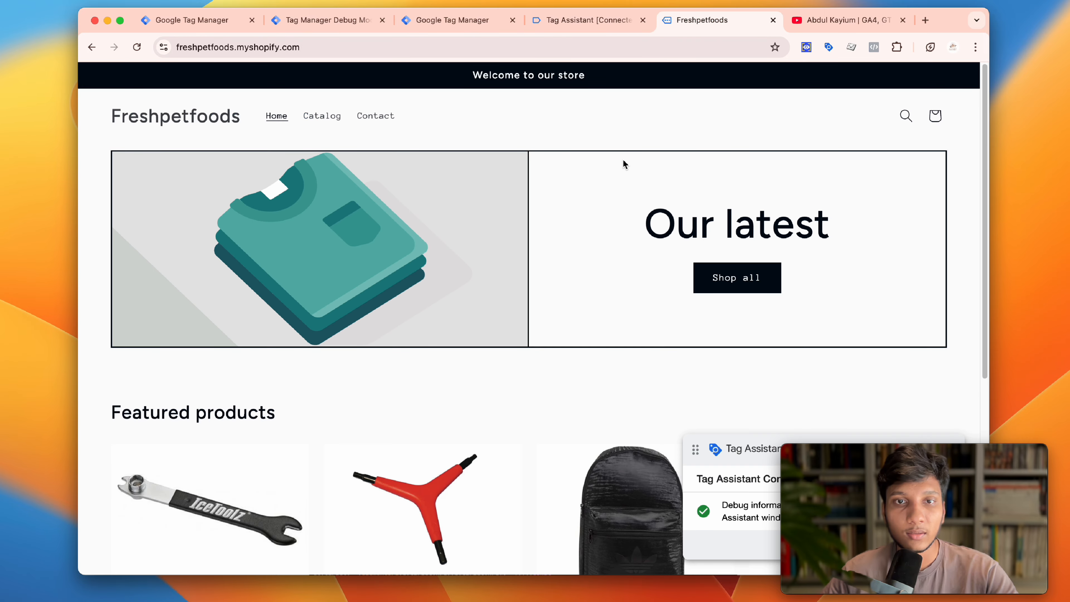
{"action": "left_click", "coordinate": [445, 23]}
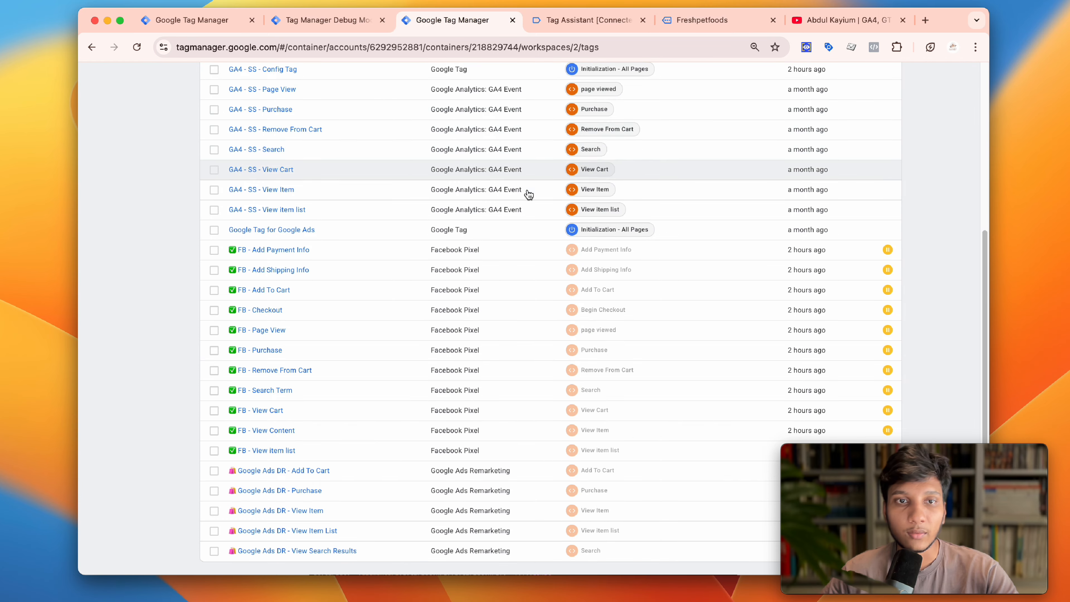
{"action": "scroll", "coordinate": [528, 194], "scroll_direction": "up", "scroll_amount": 6}
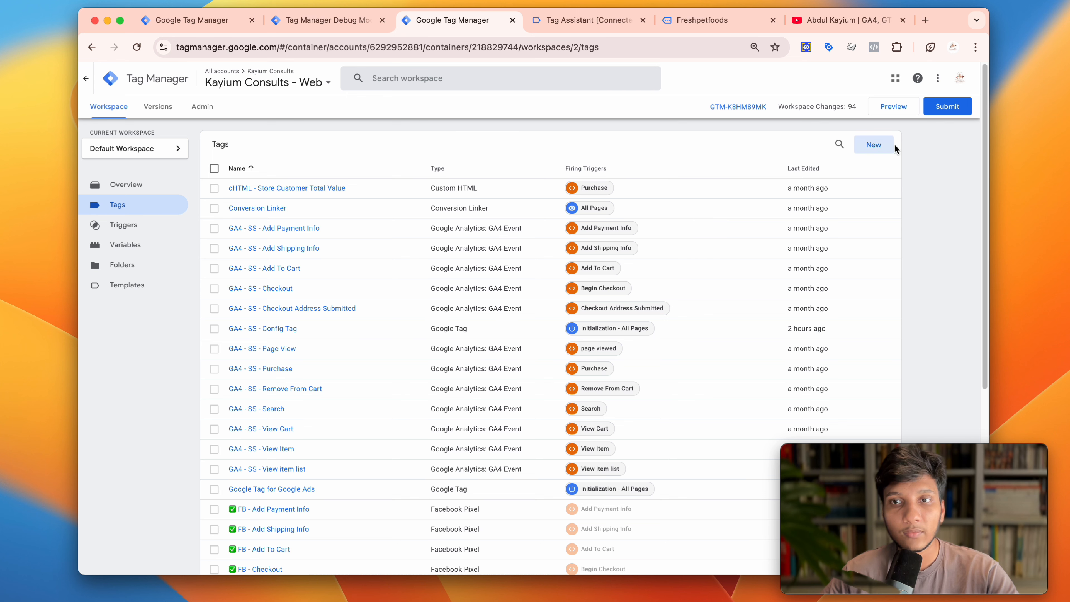
Create a new tag in the workspace using the Google Ads User-provided Data Event type
{"action": "left_click", "coordinate": [883, 144]}
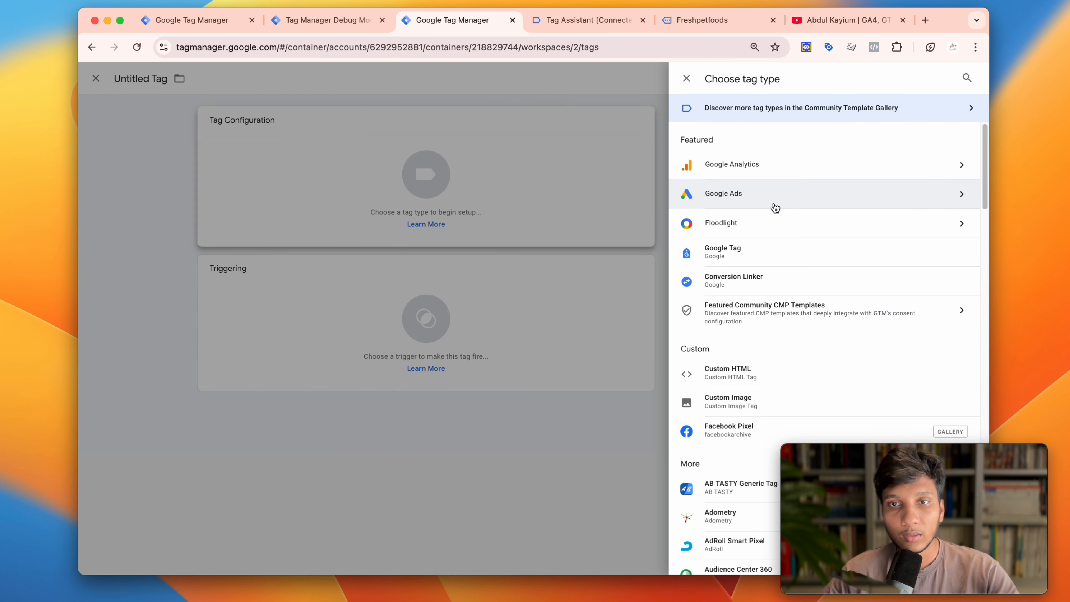
{"action": "left_click", "coordinate": [755, 200]}
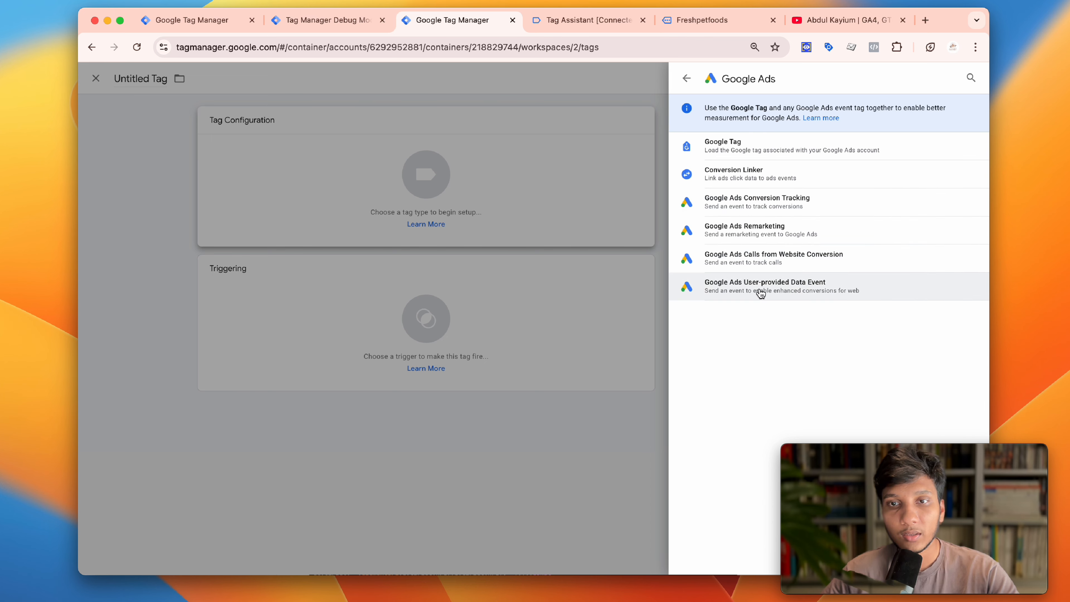
{"action": "left_click", "coordinate": [881, 289]}
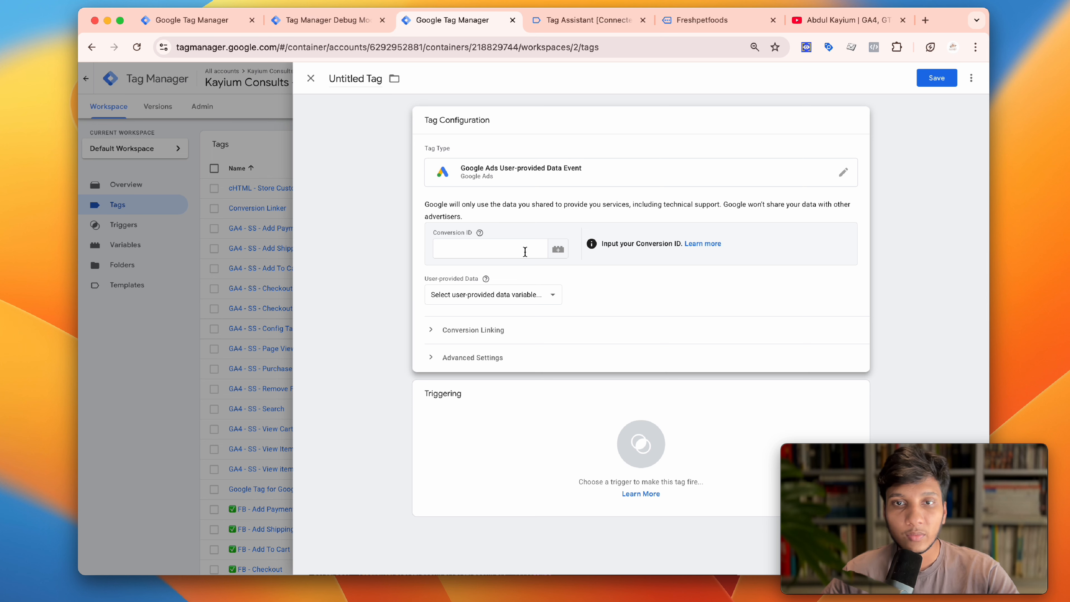
Assign the {{EC - User-Provided Data}} variable as the new tag's user-provided data
{"action": "left_click", "coordinate": [491, 253]}
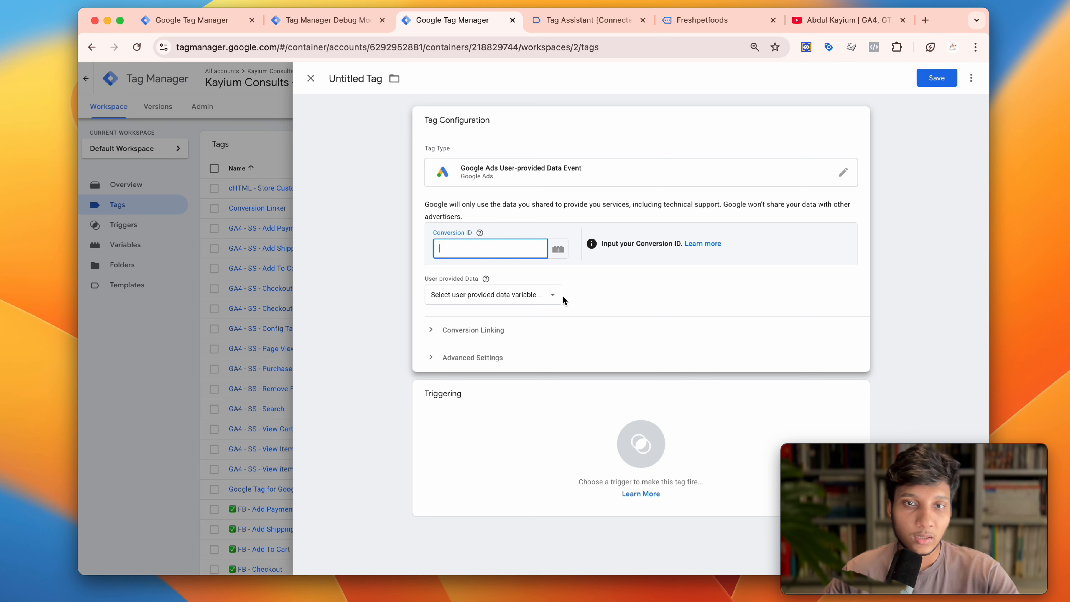
{"action": "left_click", "coordinate": [486, 280]}
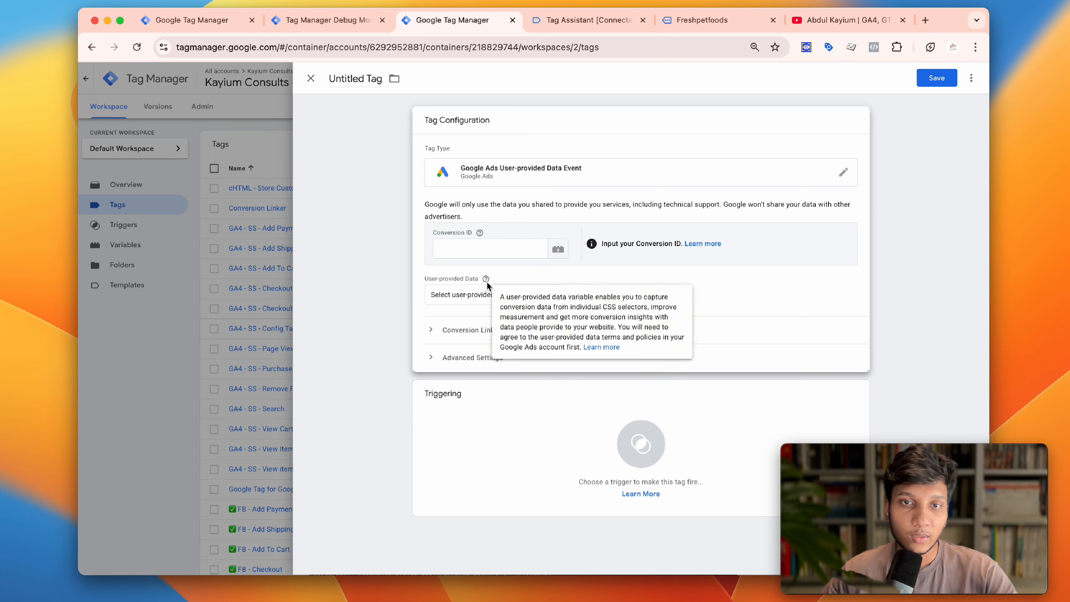
{"action": "left_click", "coordinate": [555, 295]}
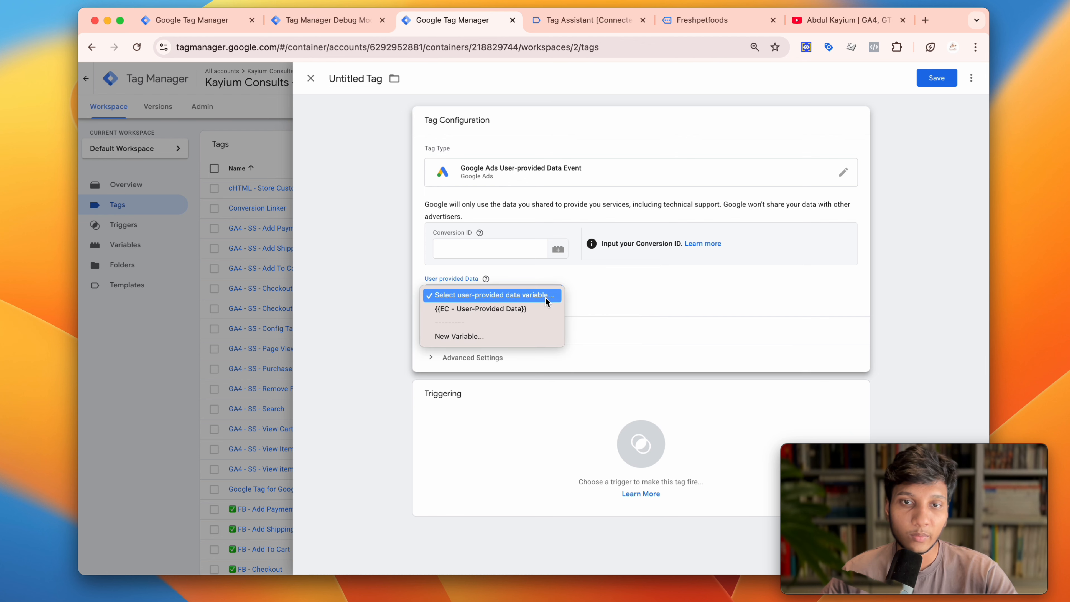
{"action": "left_click", "coordinate": [500, 308]}
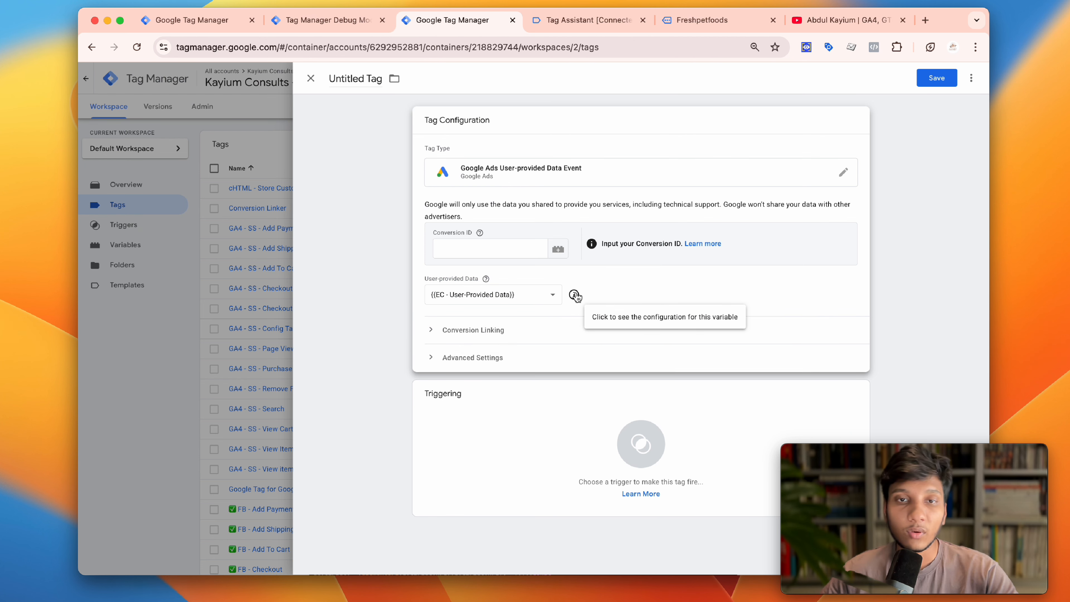
{"action": "left_click", "coordinate": [550, 298]}
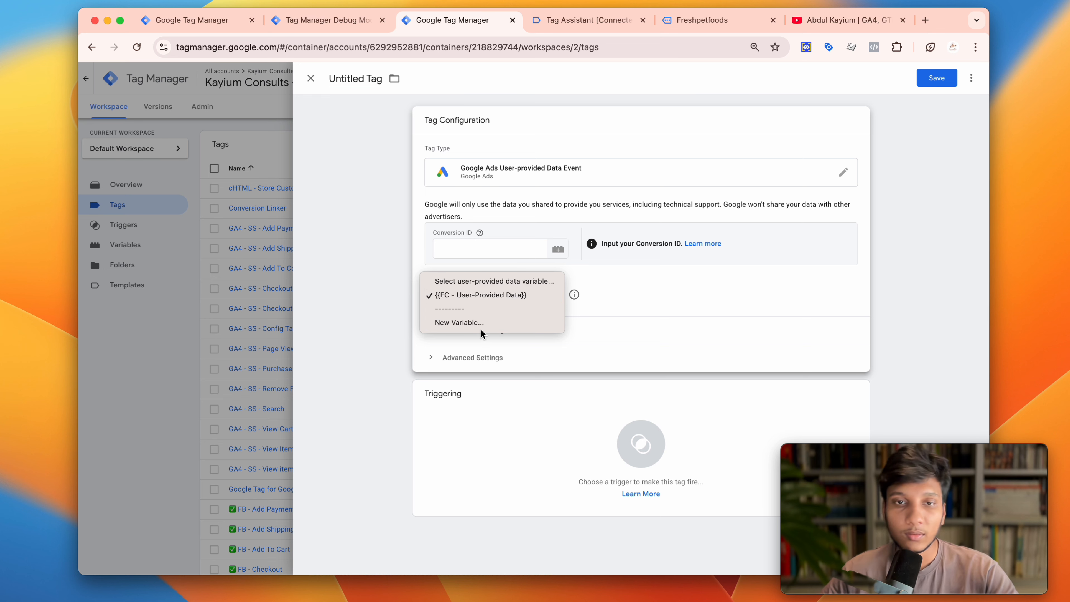
{"action": "left_click", "coordinate": [603, 293]}
Open the EC - User-Provided Data variable and examine its manual configuration, including the email, phone, name and address mappings
{"action": "left_click", "coordinate": [572, 295]}
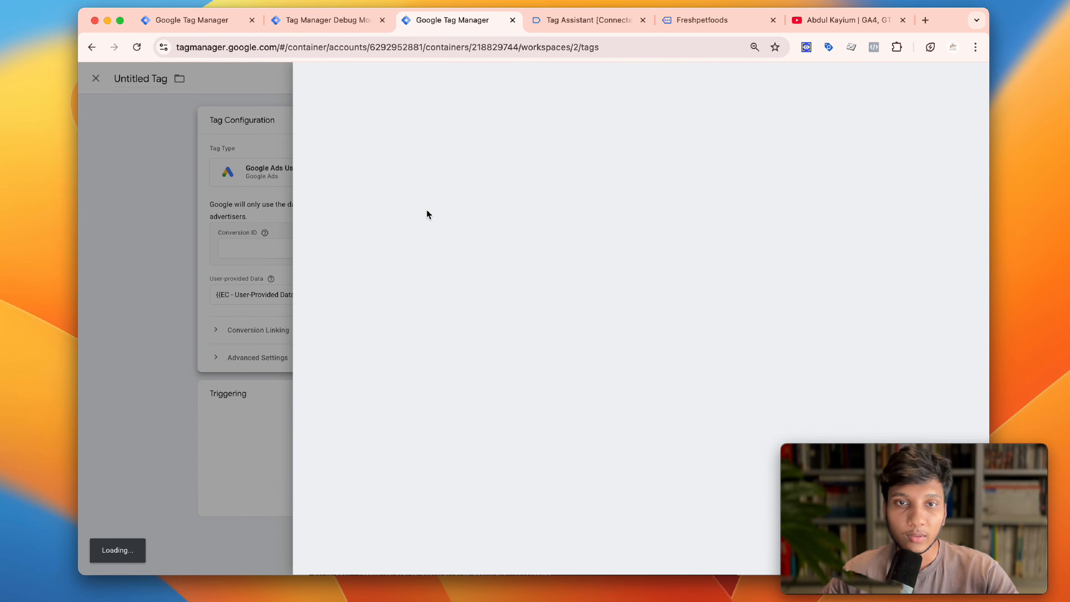
{"action": "scroll", "coordinate": [539, 228], "scroll_direction": "down", "scroll_amount": 2}
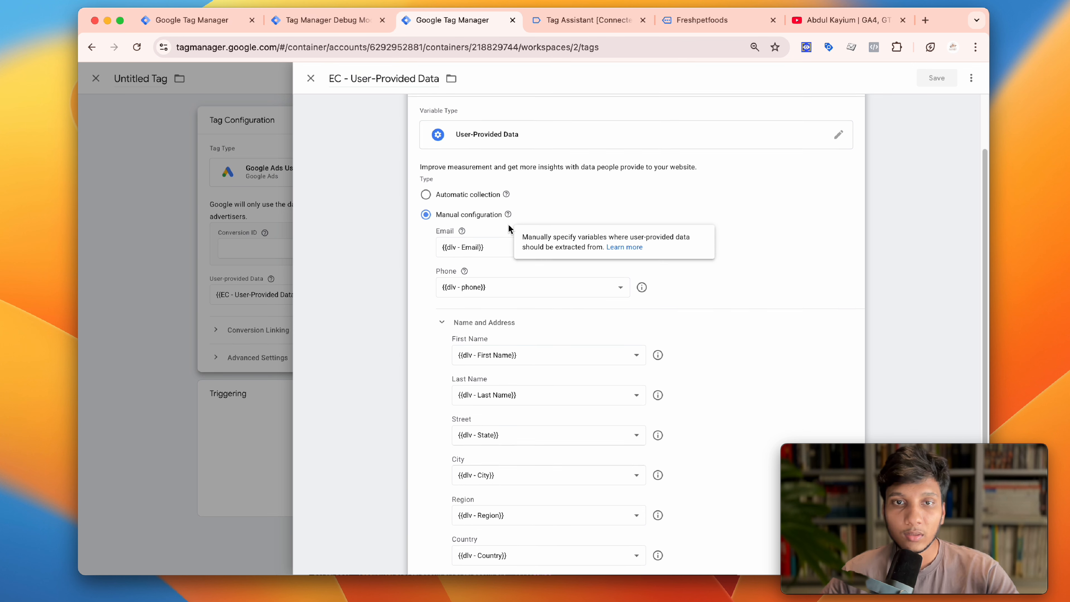
{"action": "scroll", "coordinate": [490, 204], "scroll_direction": "down", "scroll_amount": 1}
{"action": "scroll", "coordinate": [490, 205], "scroll_direction": "down", "scroll_amount": 1}
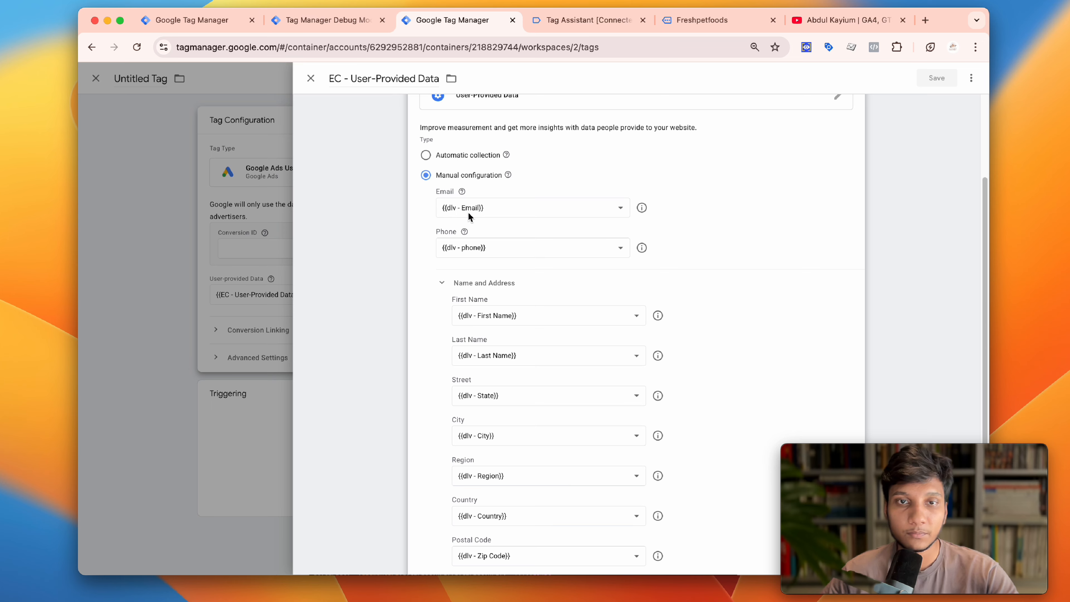
{"action": "left_click", "coordinate": [508, 208]}
{"action": "left_click", "coordinate": [495, 209]}
{"action": "left_click", "coordinate": [482, 249]}
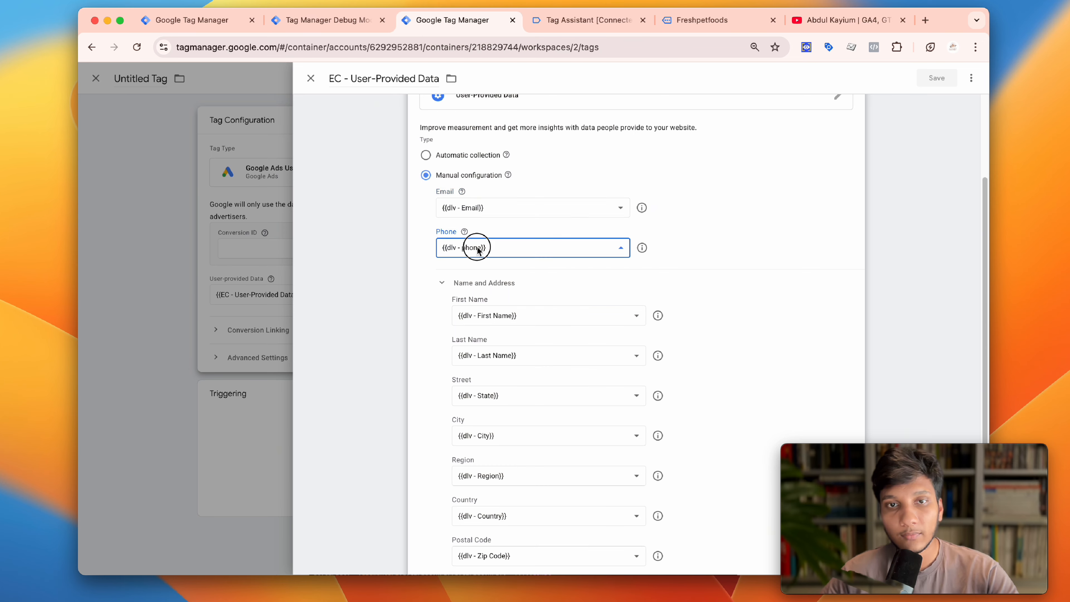
{"action": "left_click", "coordinate": [483, 248]}
{"action": "left_click", "coordinate": [523, 318]}
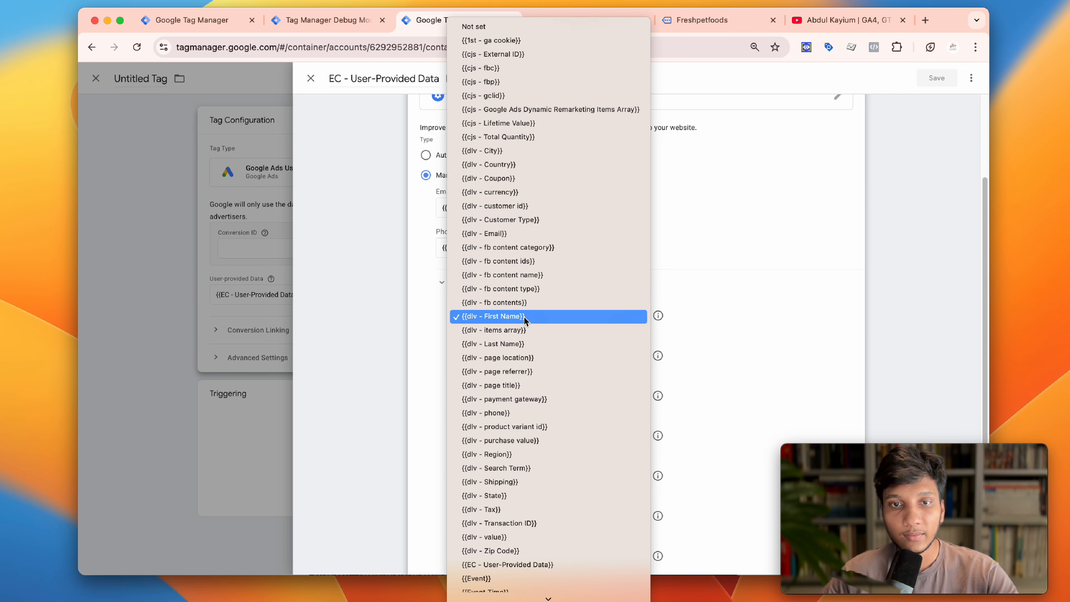
{"action": "left_click", "coordinate": [524, 316]}
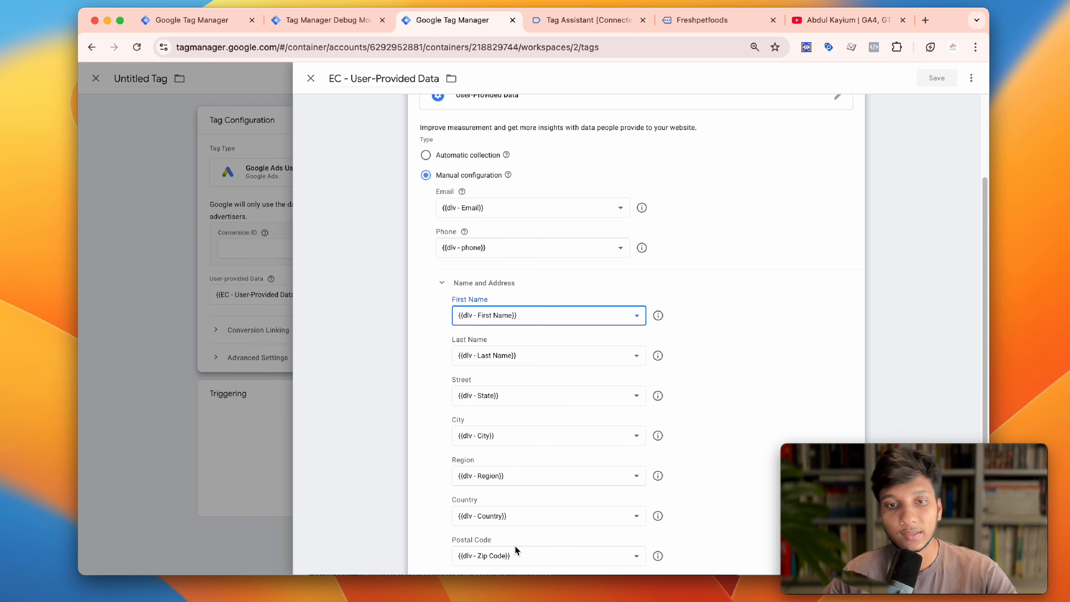
{"action": "scroll", "coordinate": [584, 290], "scroll_direction": "down", "scroll_amount": 3}
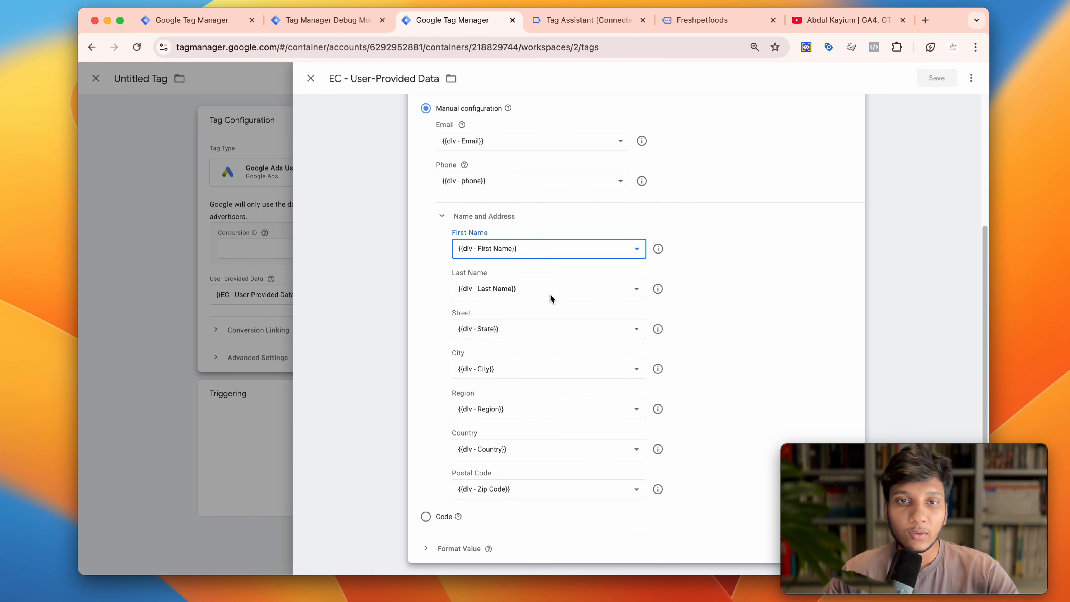
{"action": "scroll", "coordinate": [547, 296], "scroll_direction": "up", "scroll_amount": 5}
{"action": "scroll", "coordinate": [513, 339], "scroll_direction": "down", "scroll_amount": 4}
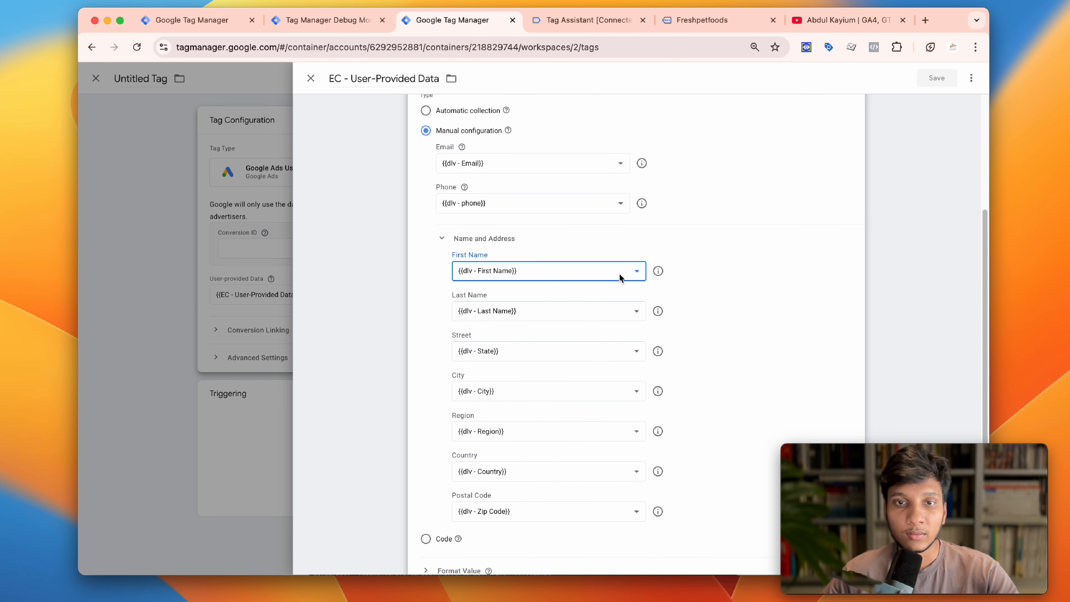
{"action": "left_click", "coordinate": [637, 274]}
{"action": "left_click", "coordinate": [707, 263]}
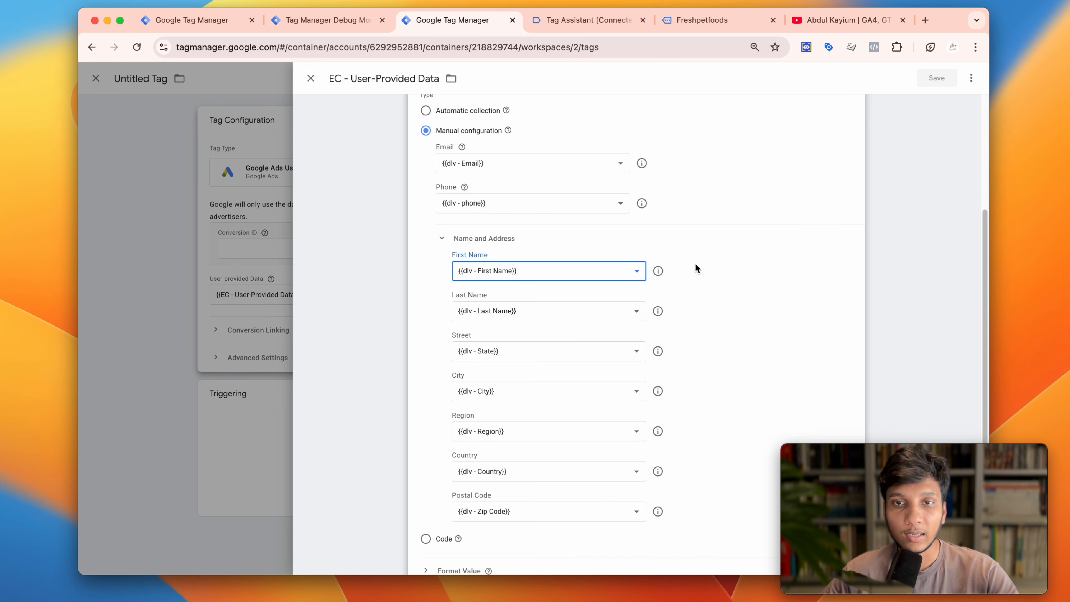
Check the variables mapped to Email and Phone, and inspect the data layer variable name used by dlv - Email
{"action": "left_click", "coordinate": [496, 163]}
{"action": "left_click", "coordinate": [501, 165]}
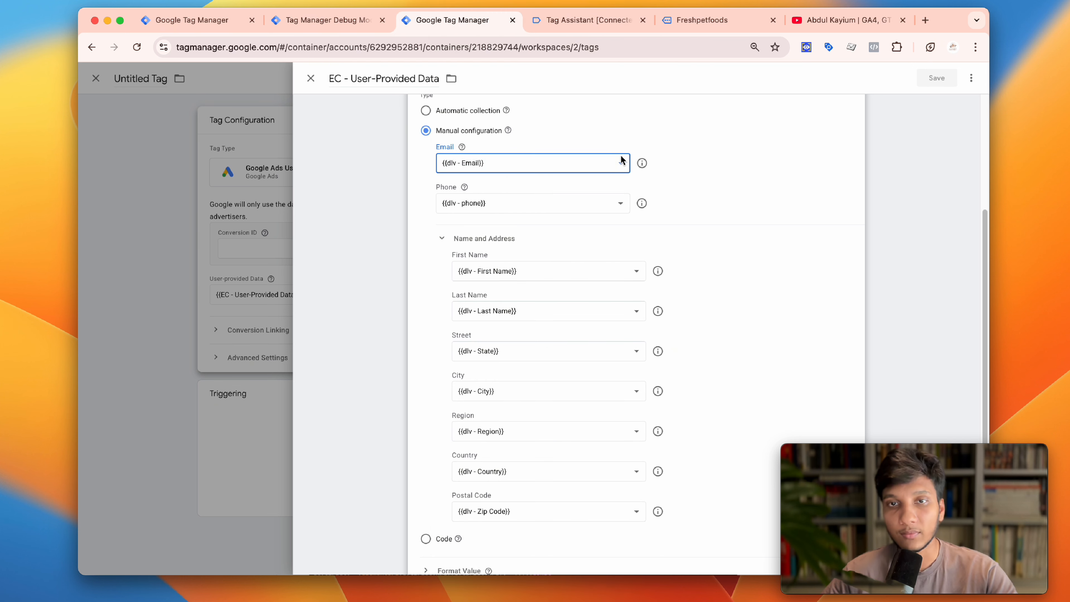
{"action": "left_click", "coordinate": [537, 207]}
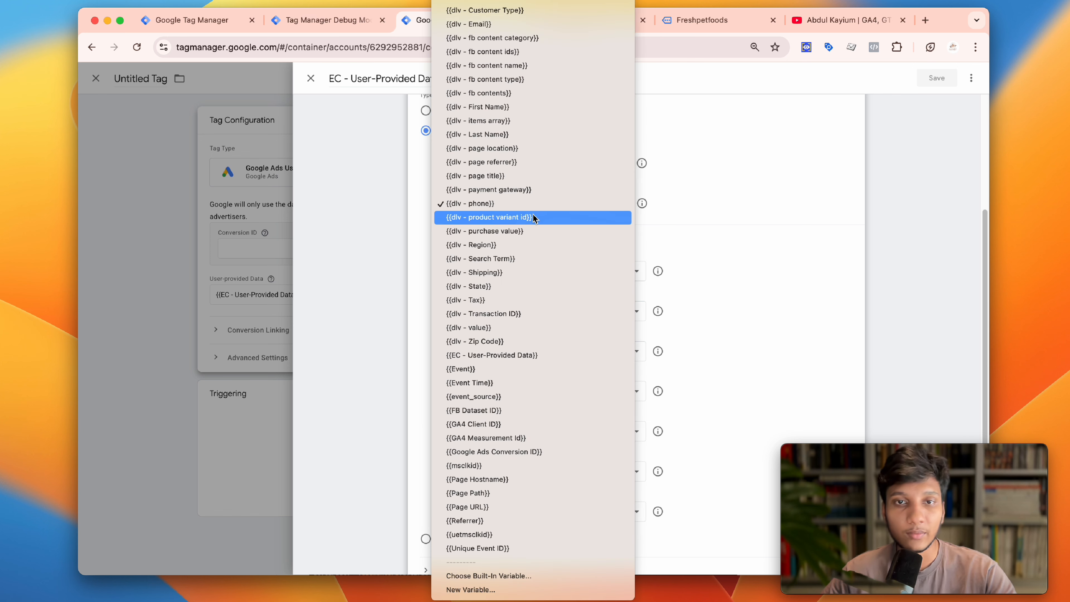
{"action": "left_click", "coordinate": [531, 204]}
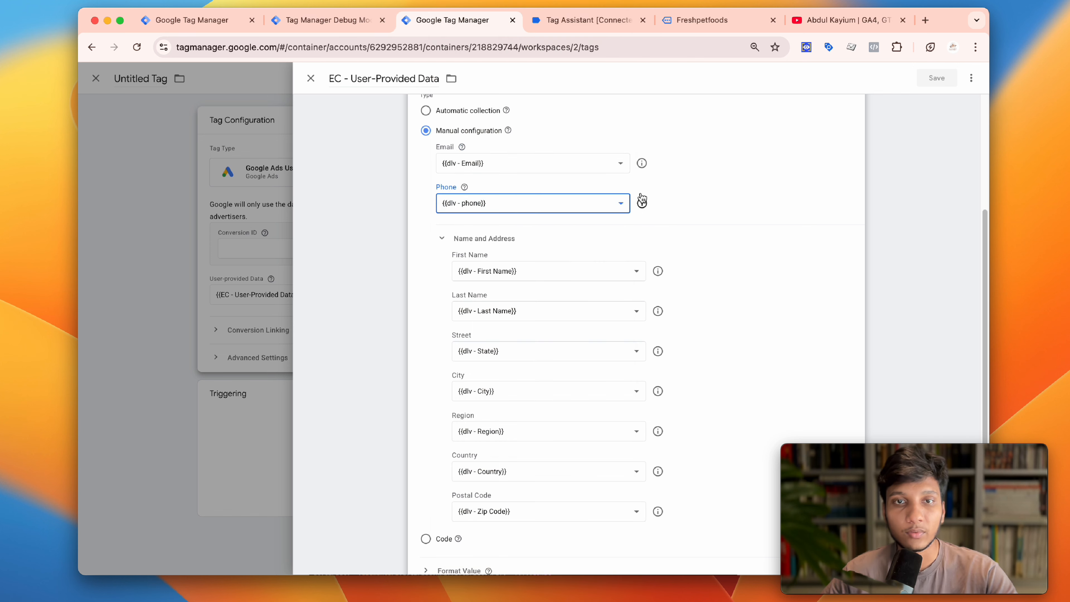
{"action": "left_click", "coordinate": [642, 163]}
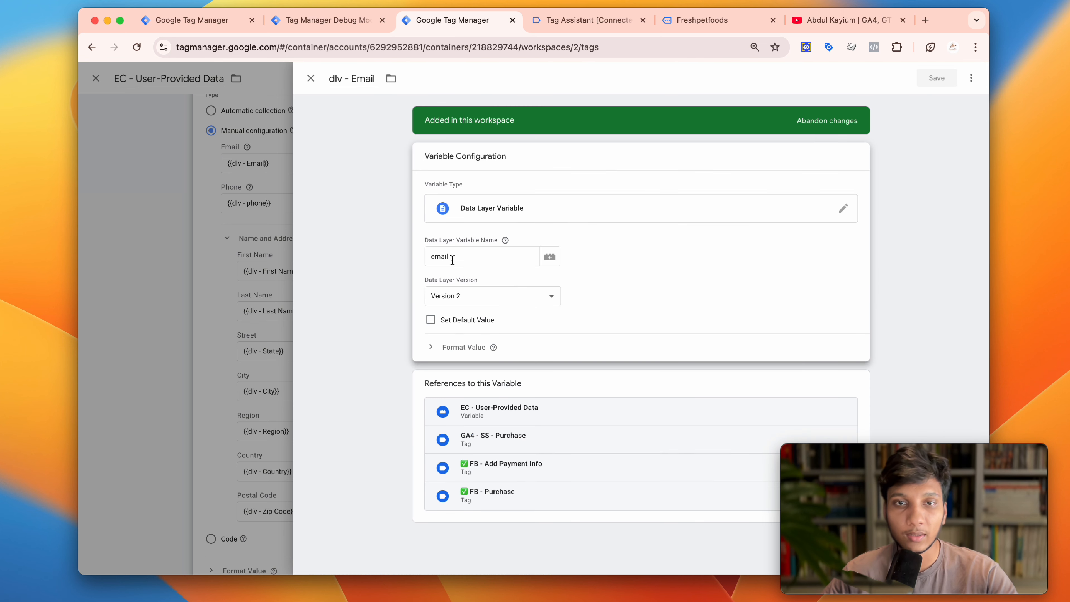
{"action": "left_click", "coordinate": [476, 251]}
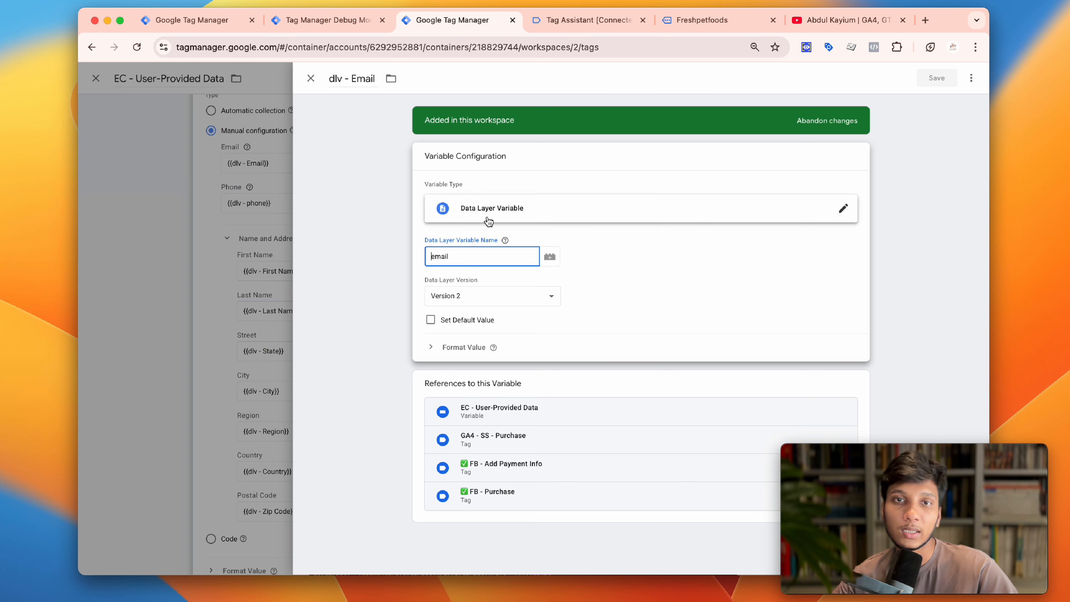
Switch to the Freshpetfoods store and open the 4mm 5mm 6mm Y-Wrench product for a test order
{"action": "left_click", "coordinate": [703, 23]}
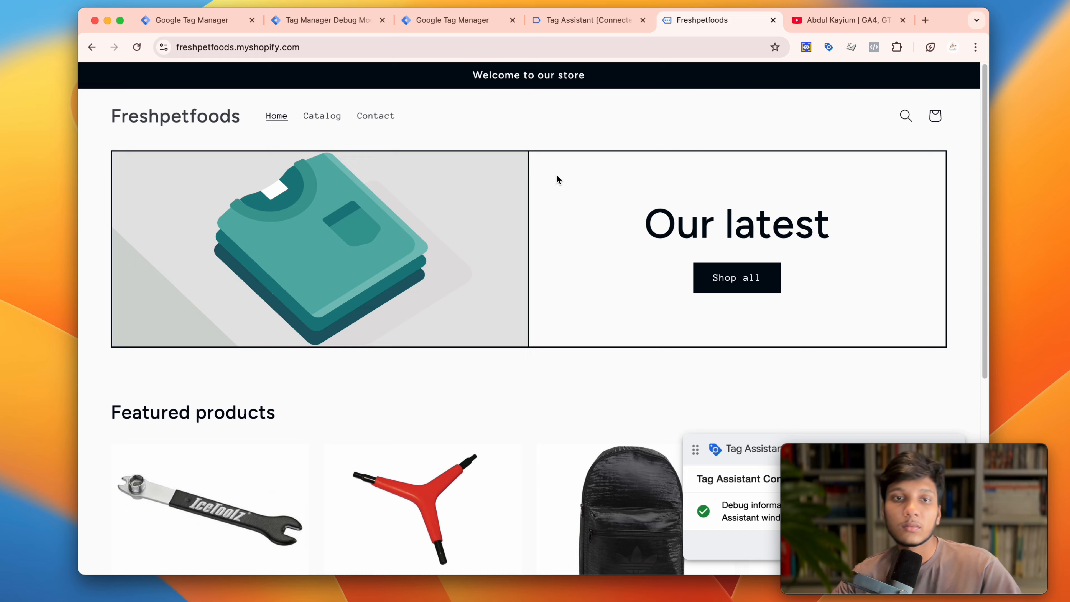
{"action": "scroll", "coordinate": [531, 256], "scroll_direction": "down", "scroll_amount": 8}
{"action": "left_click", "coordinate": [430, 201]}
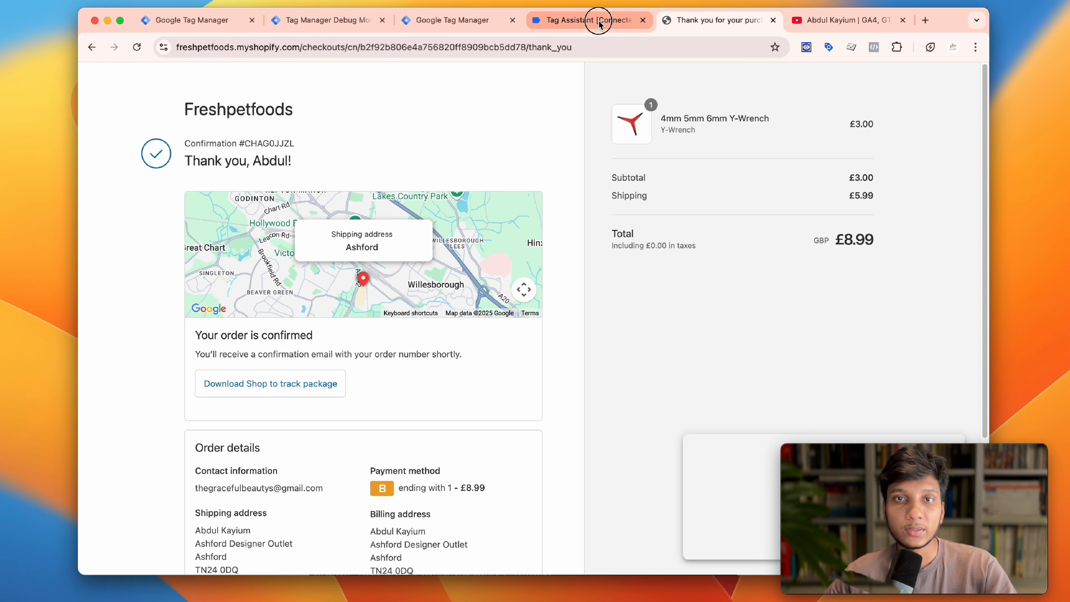
Switch to Tag Assistant and examine the email, phone and address values of EC - User-Provided Data for the newest purchase event
{"action": "left_click", "coordinate": [594, 19]}
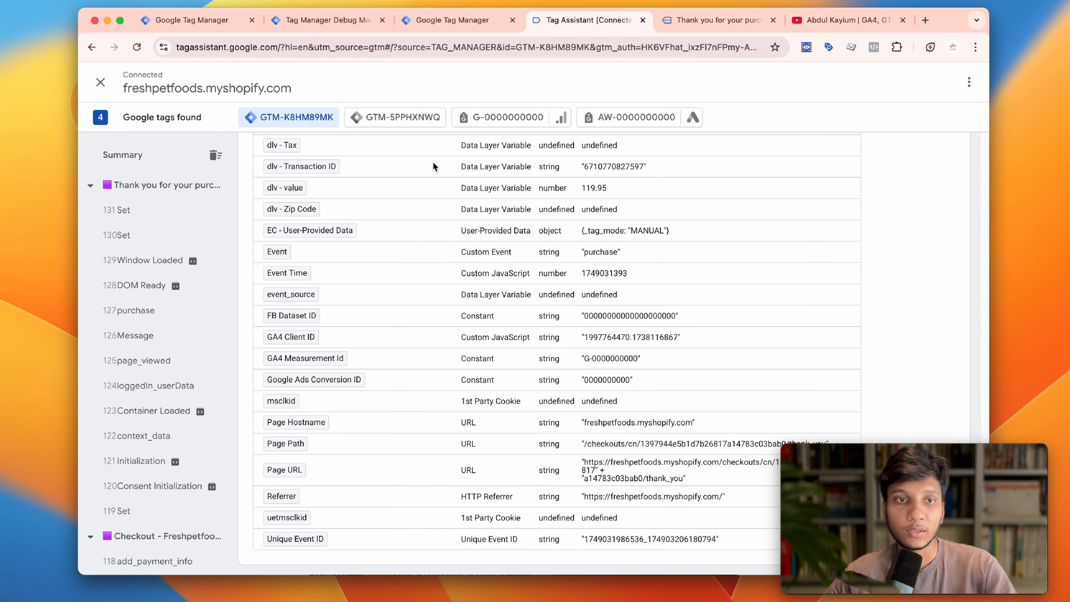
{"action": "left_click", "coordinate": [141, 315]}
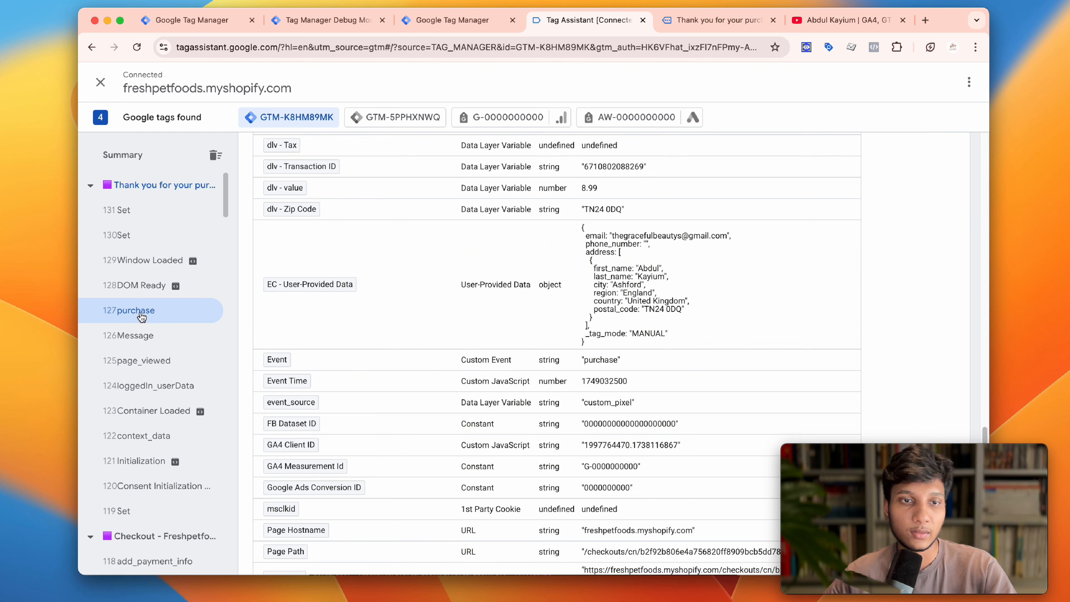
{"action": "scroll", "coordinate": [506, 303], "scroll_direction": "up", "scroll_amount": 1}
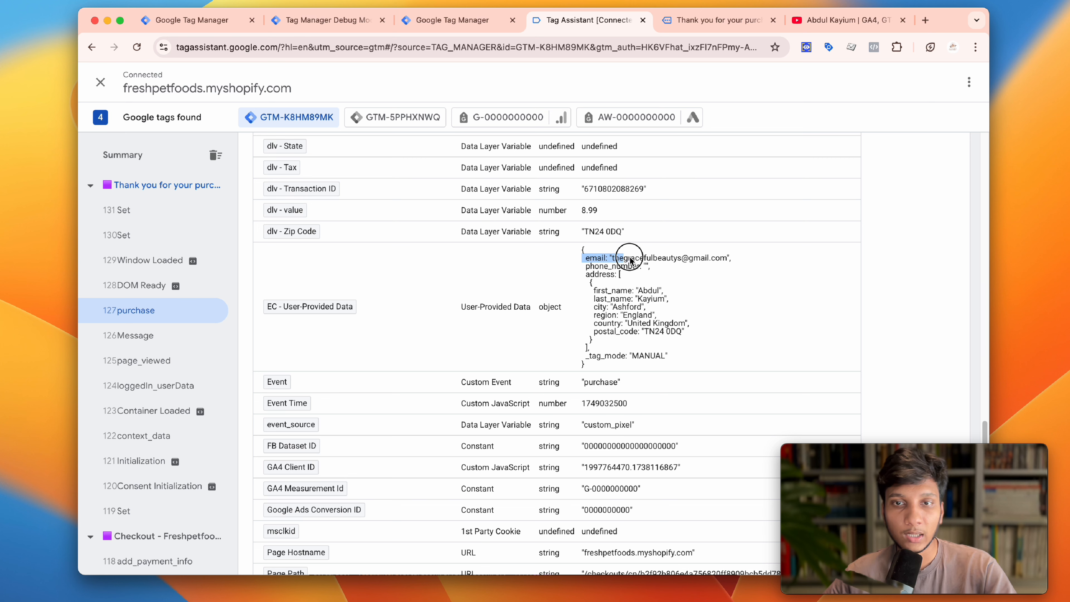
{"action": "left_click_drag", "start_coordinate": [615, 259], "coordinate": [729, 258]}
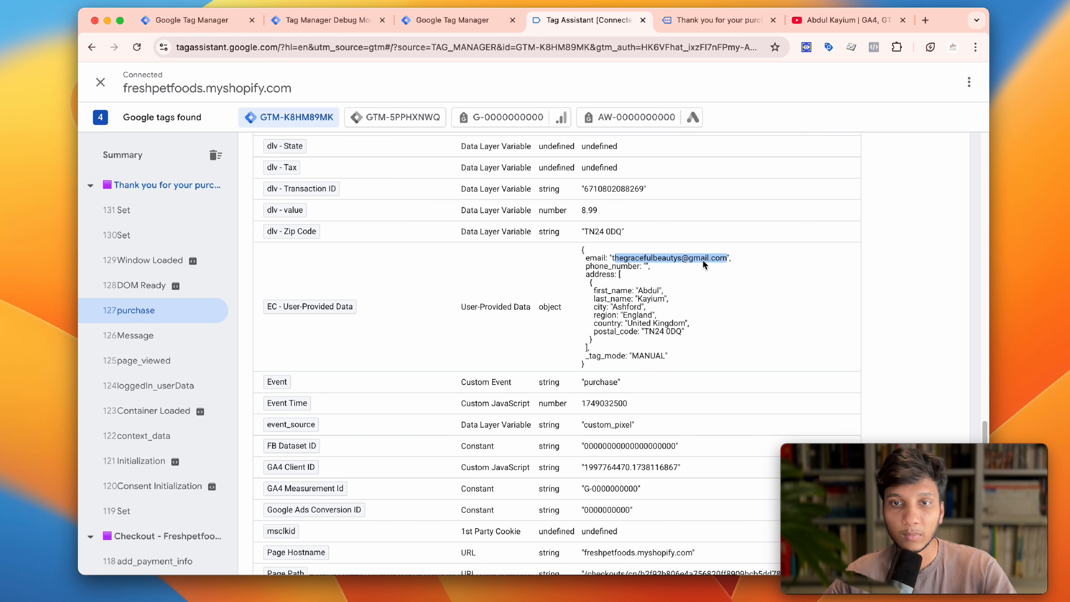
{"action": "left_click", "coordinate": [635, 267]}
{"action": "left_click_drag", "start_coordinate": [621, 279], "coordinate": [678, 344]}
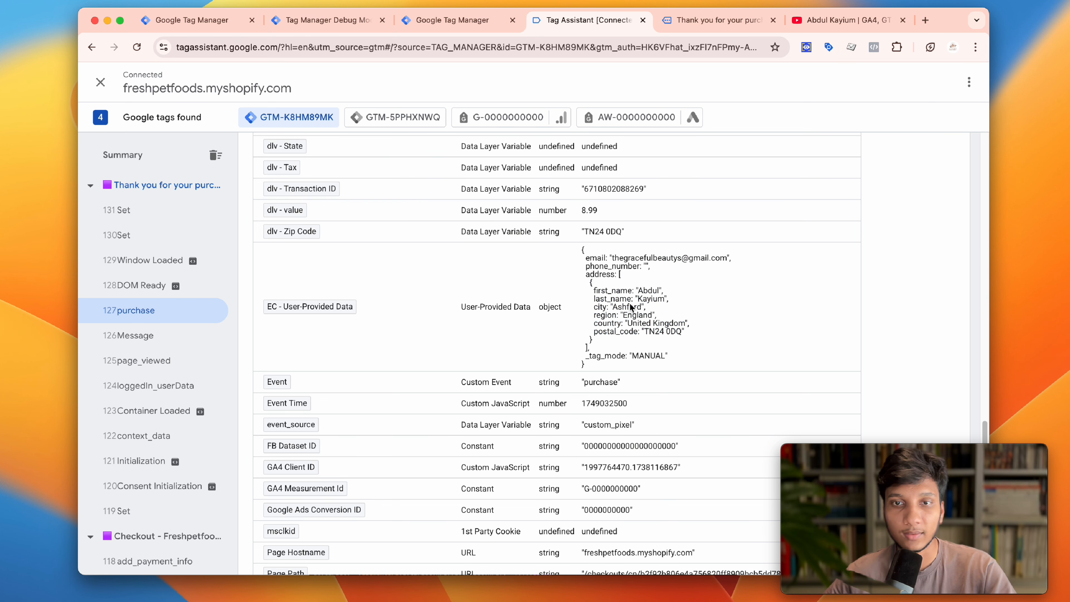
{"action": "left_click_drag", "start_coordinate": [633, 301], "coordinate": [592, 279]}
Open the purchase event's data layer and examine its ecommerce values and the customer's email, phone, name and address fields
{"action": "scroll", "coordinate": [547, 295], "scroll_direction": "up", "scroll_amount": 15}
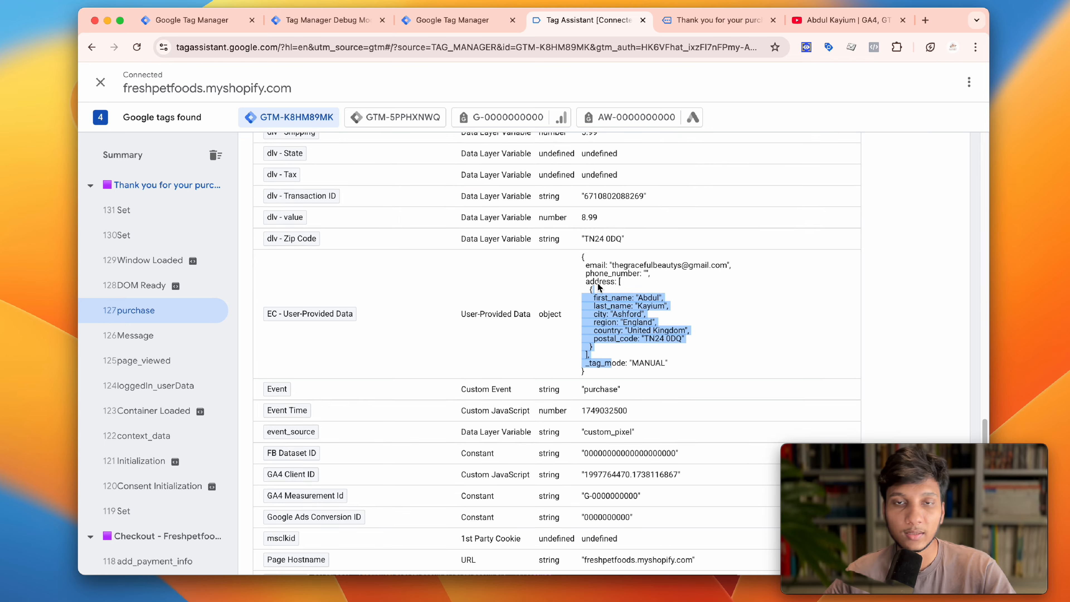
{"action": "scroll", "coordinate": [505, 290], "scroll_direction": "up", "scroll_amount": 3}
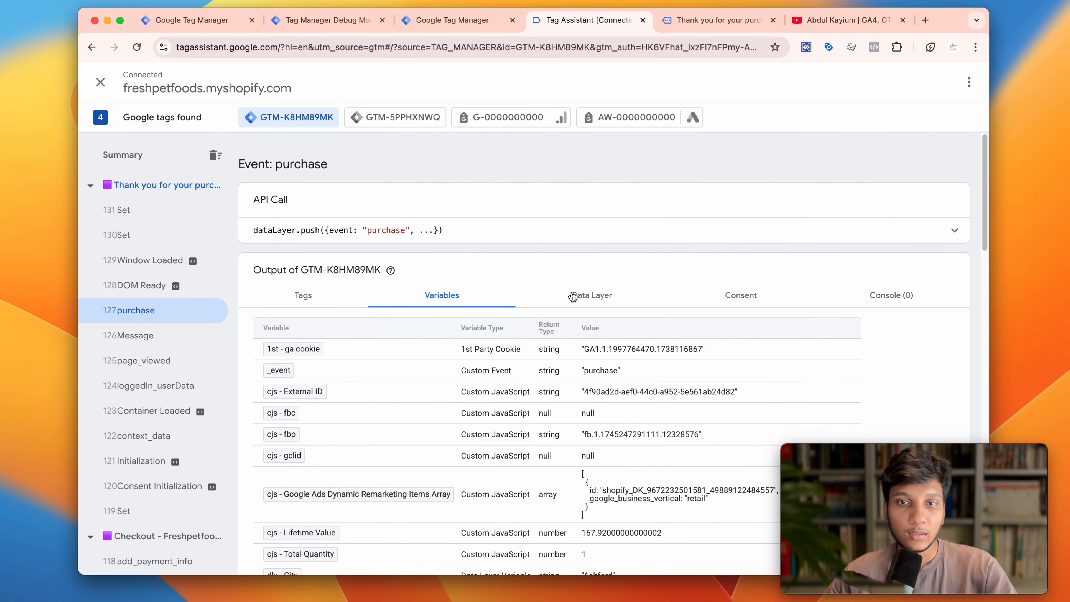
{"action": "left_click", "coordinate": [573, 296]}
{"action": "scroll", "coordinate": [590, 333], "scroll_direction": "down", "scroll_amount": 3}
{"action": "scroll", "coordinate": [592, 338], "scroll_direction": "down", "scroll_amount": 5}
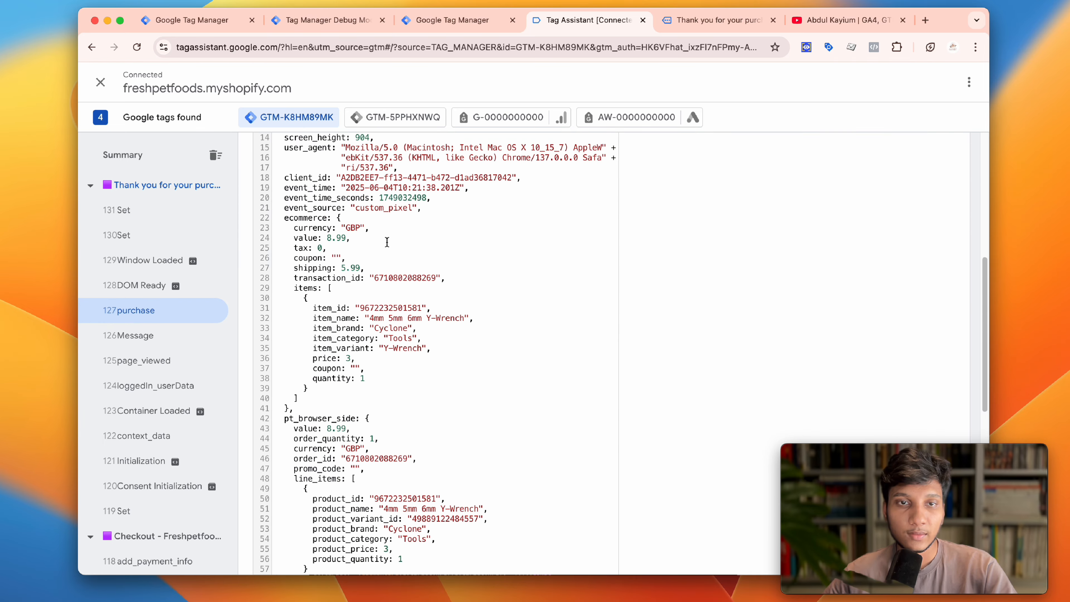
{"action": "scroll", "coordinate": [387, 242], "scroll_direction": "up", "scroll_amount": 3}
{"action": "scroll", "coordinate": [337, 249], "scroll_direction": "down", "scroll_amount": 10}
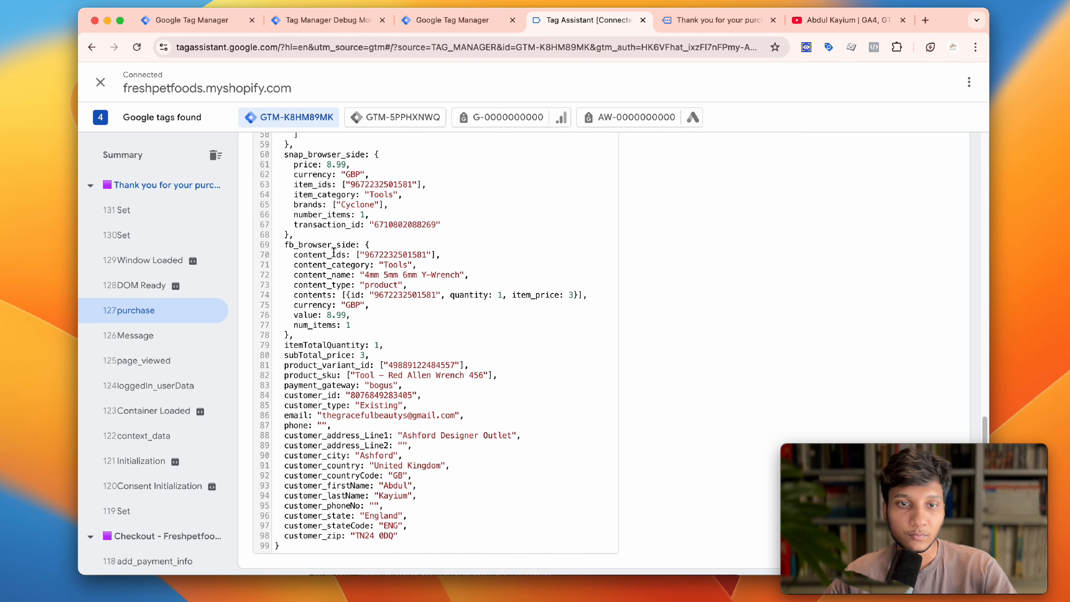
{"action": "scroll", "coordinate": [334, 252], "scroll_direction": "down", "scroll_amount": 1}
{"action": "left_click_drag", "start_coordinate": [284, 342], "coordinate": [453, 531]}
{"action": "left_click", "coordinate": [472, 485]}
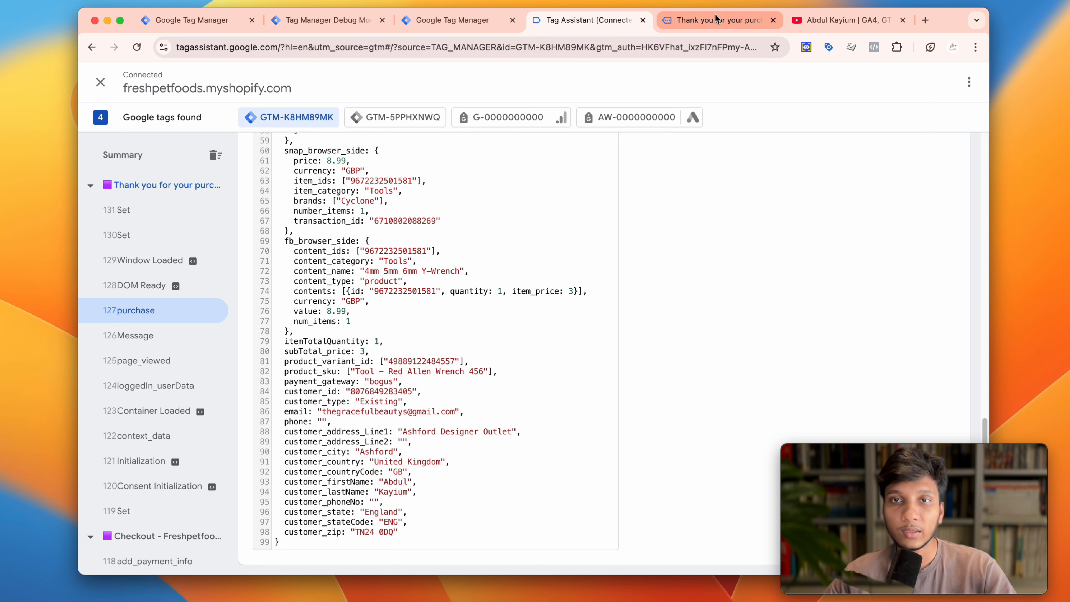
Compare the store's order confirmation page with the data layer values of the purchase event in Tag Assistant
{"action": "left_click", "coordinate": [698, 21]}
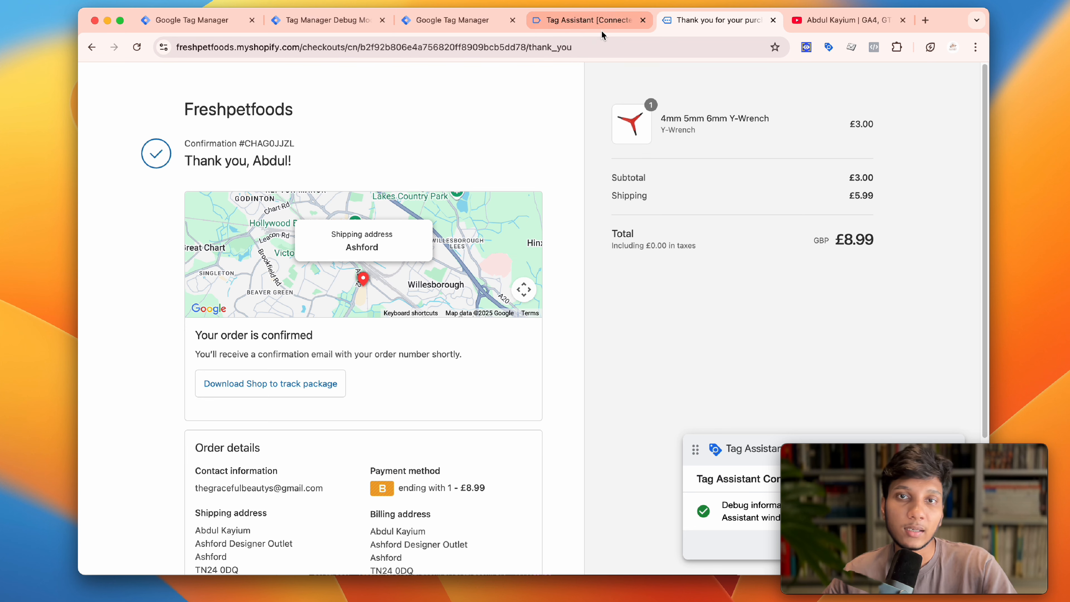
{"action": "left_click", "coordinate": [589, 21]}
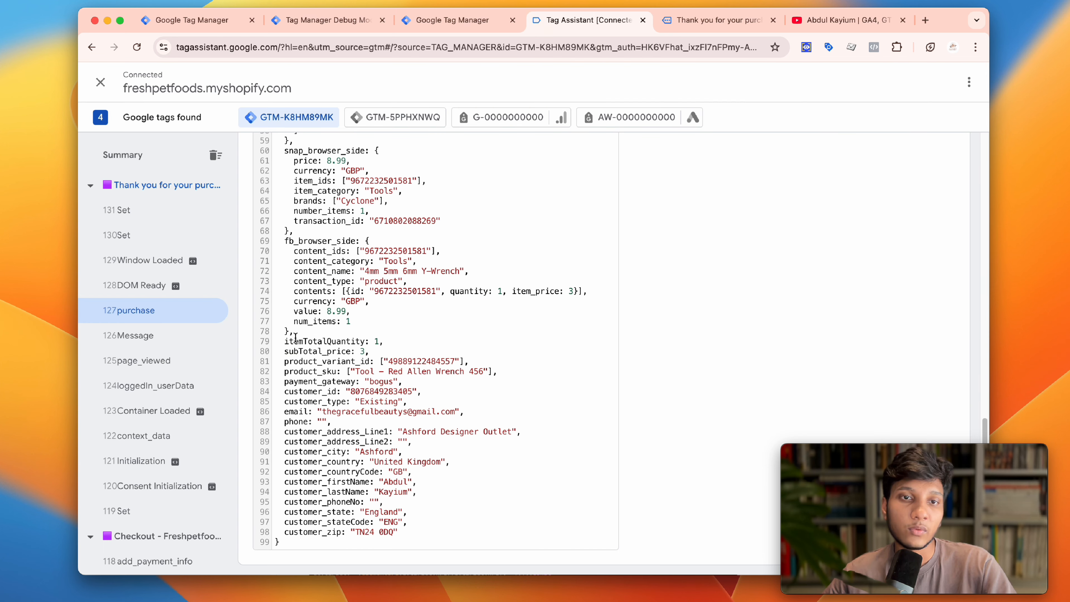
{"action": "left_click_drag", "start_coordinate": [295, 307], "coordinate": [312, 411]}
{"action": "left_click", "coordinate": [351, 382]}
{"action": "left_click_drag", "start_coordinate": [317, 533], "coordinate": [310, 118]}
Highlight the email key in the purchase data layer and compare it with the data layer variable name of dlv - Email in Tag Manager
{"action": "left_click", "coordinate": [452, 20]}
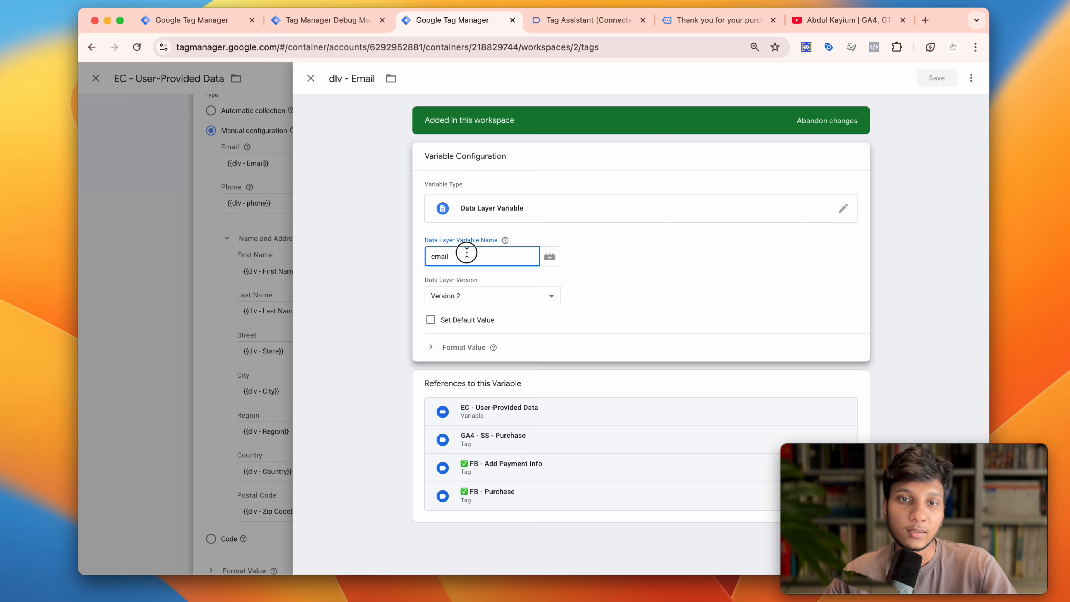
{"action": "left_click", "coordinate": [562, 20]}
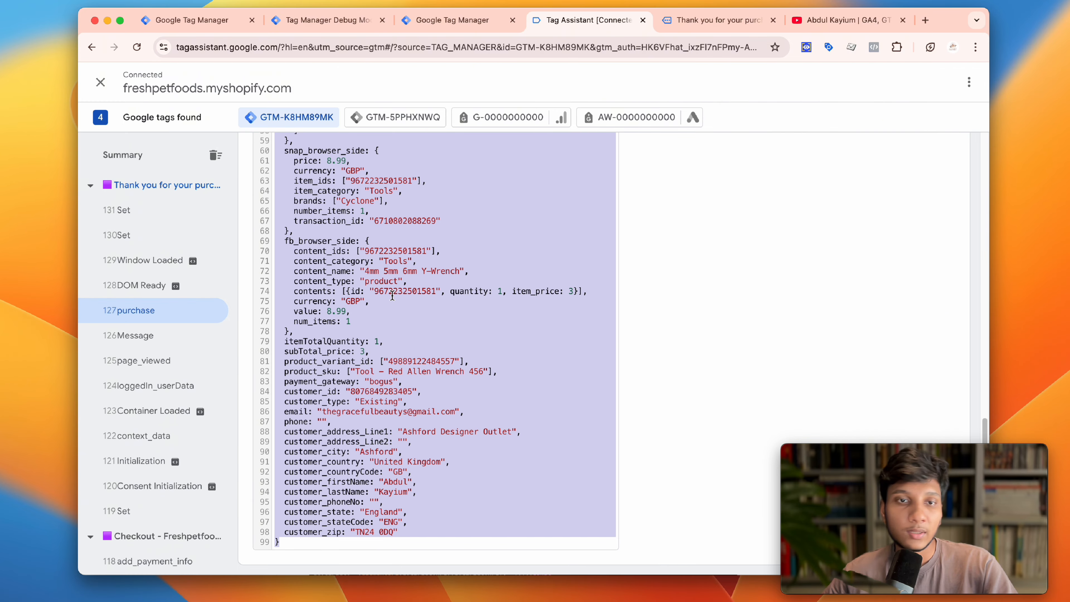
{"action": "scroll", "coordinate": [392, 291], "scroll_direction": "up", "scroll_amount": 20}
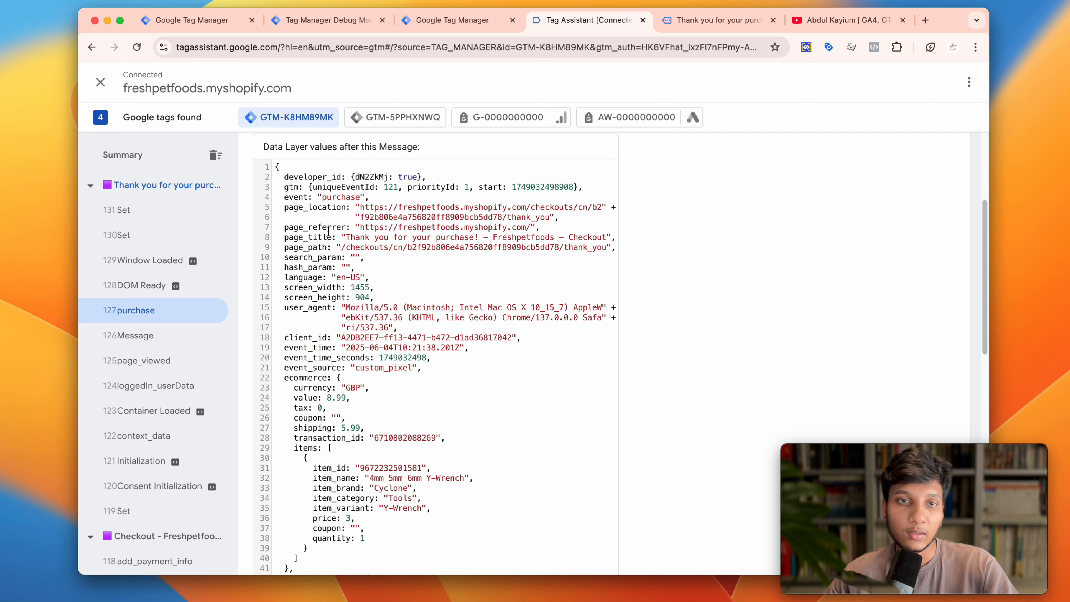
{"action": "scroll", "coordinate": [372, 287], "scroll_direction": "down", "scroll_amount": 20}
{"action": "left_click", "coordinate": [321, 341]}
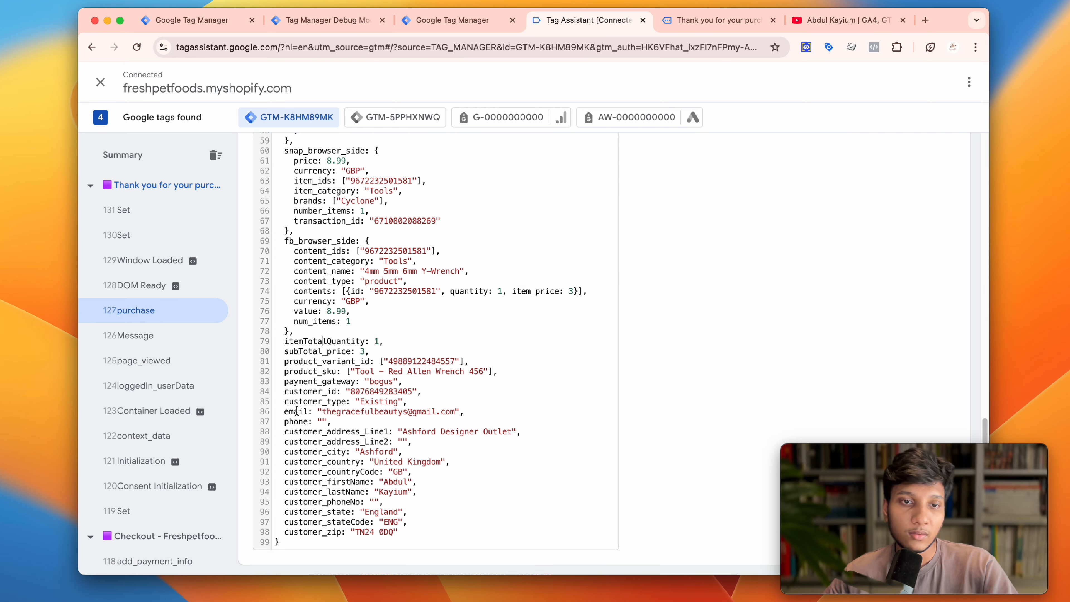
{"action": "right_click", "coordinate": [294, 410]}
{"action": "left_click", "coordinate": [332, 438]}
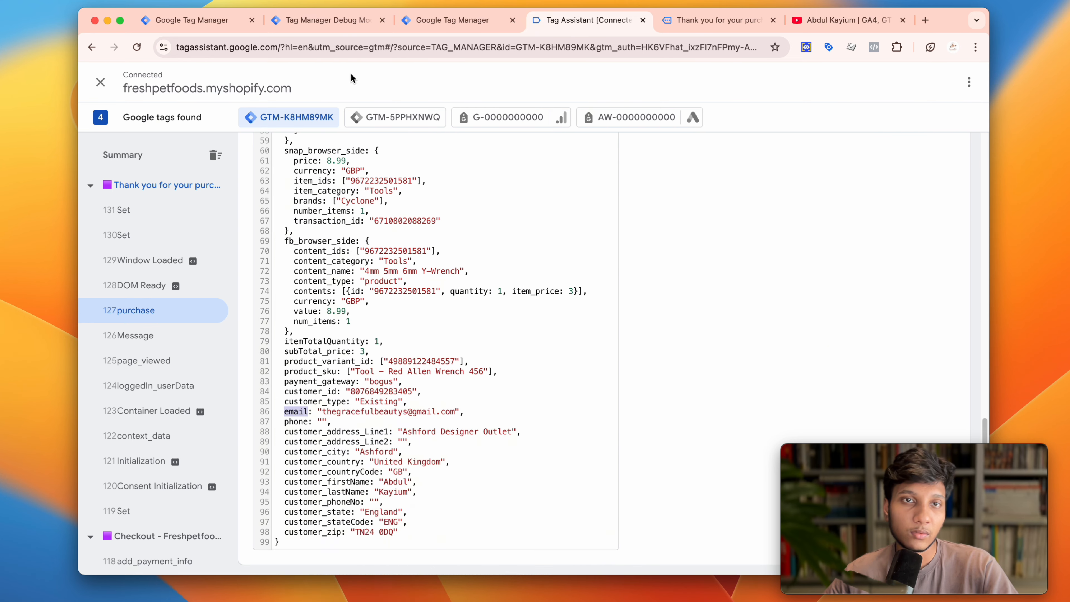
{"action": "left_click", "coordinate": [336, 21]}
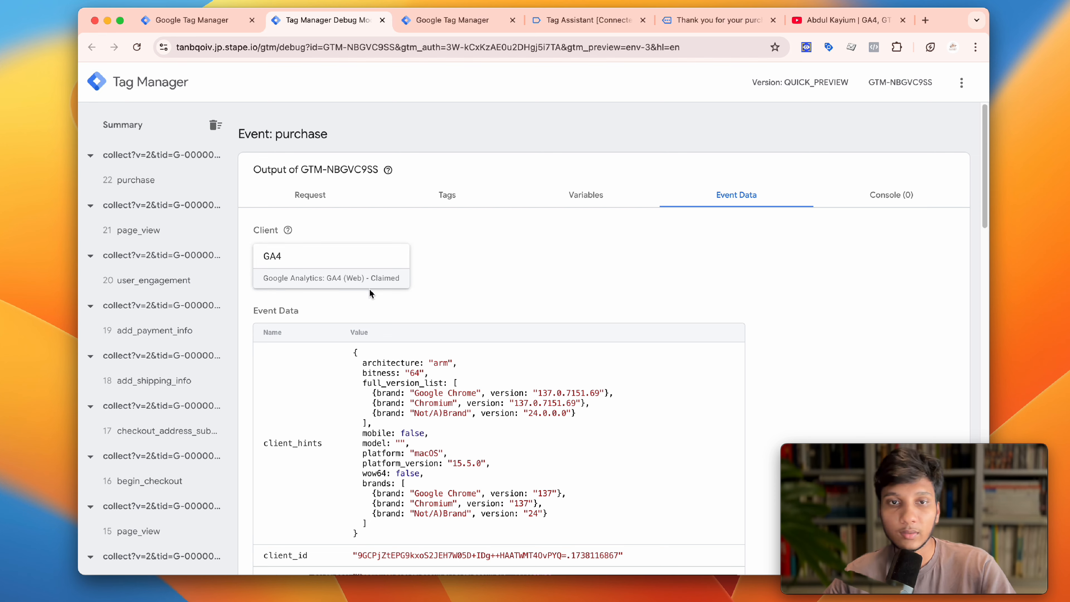
{"action": "left_click", "coordinate": [451, 22]}
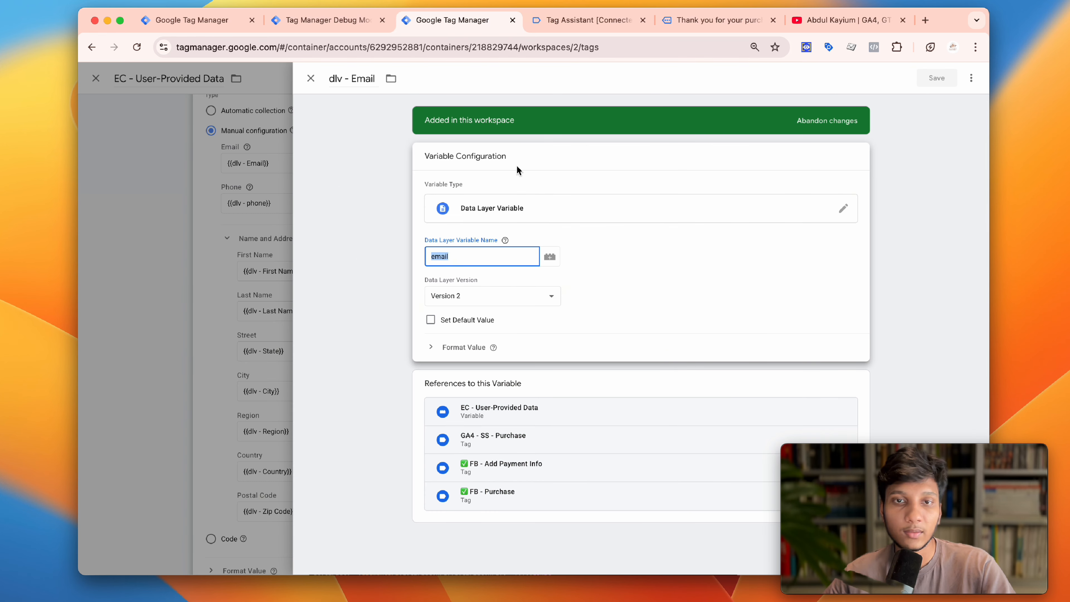
Return to Tag Assistant and review the complete data layer of the purchase event, from its first line through the customer fields
{"action": "left_click", "coordinate": [591, 23]}
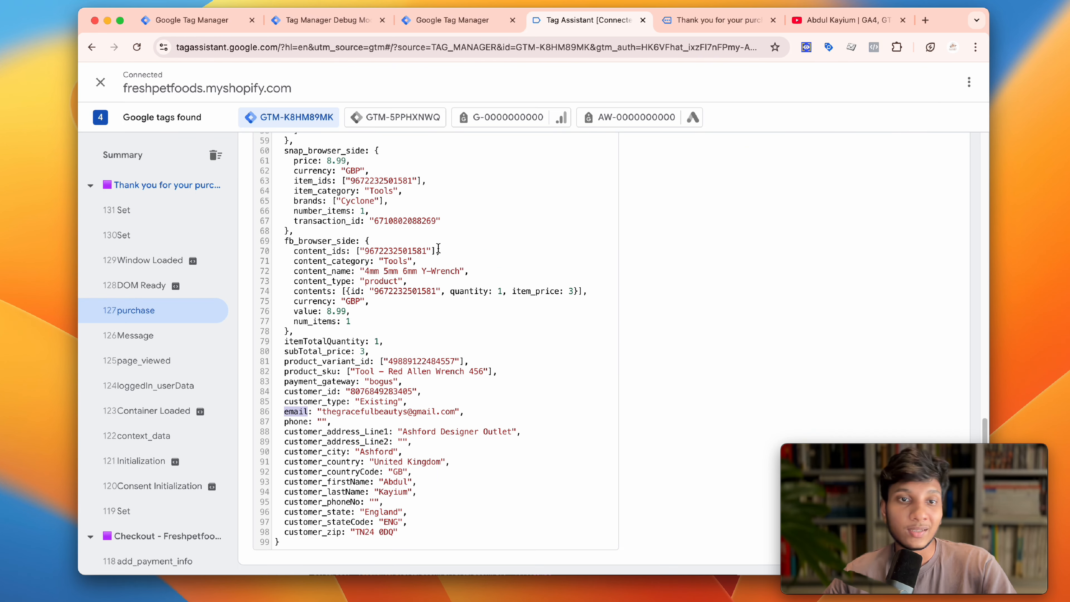
{"action": "left_click", "coordinate": [383, 366]}
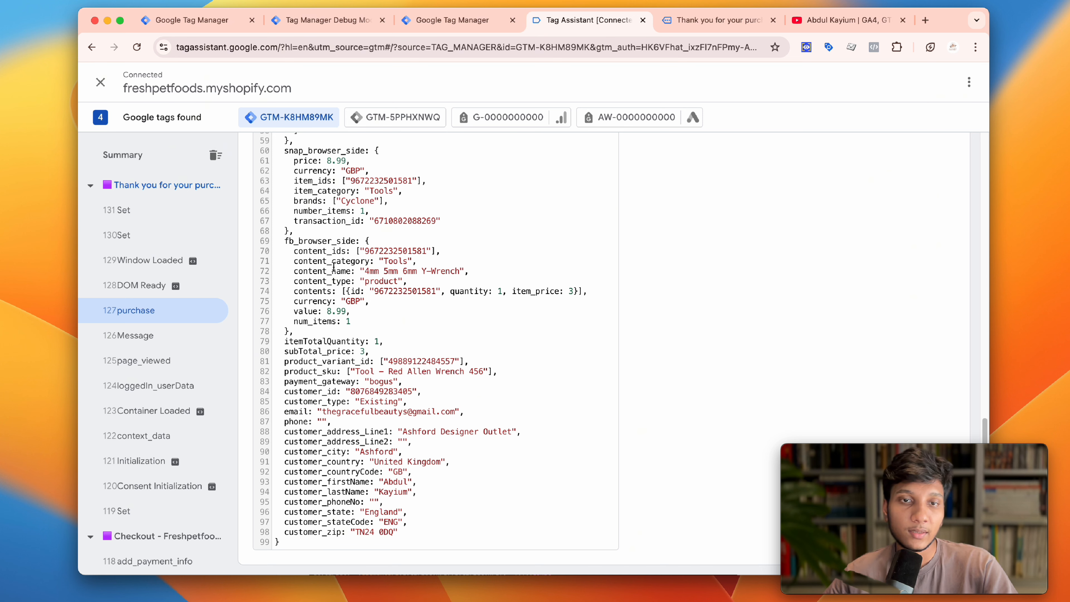
{"action": "scroll", "coordinate": [406, 244], "scroll_direction": "up", "scroll_amount": 20}
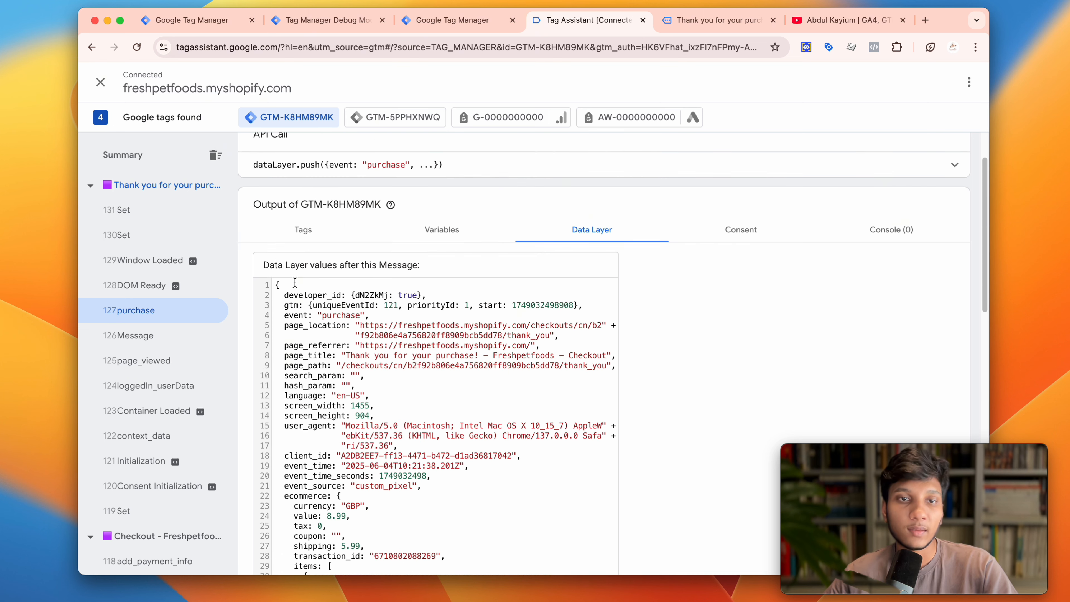
{"action": "left_click_drag", "start_coordinate": [278, 285], "coordinate": [454, 549]}
{"action": "scroll", "coordinate": [358, 290], "scroll_direction": "down", "scroll_amount": 10}
{"action": "scroll", "coordinate": [549, 275], "scroll_direction": "down", "scroll_amount": 5}
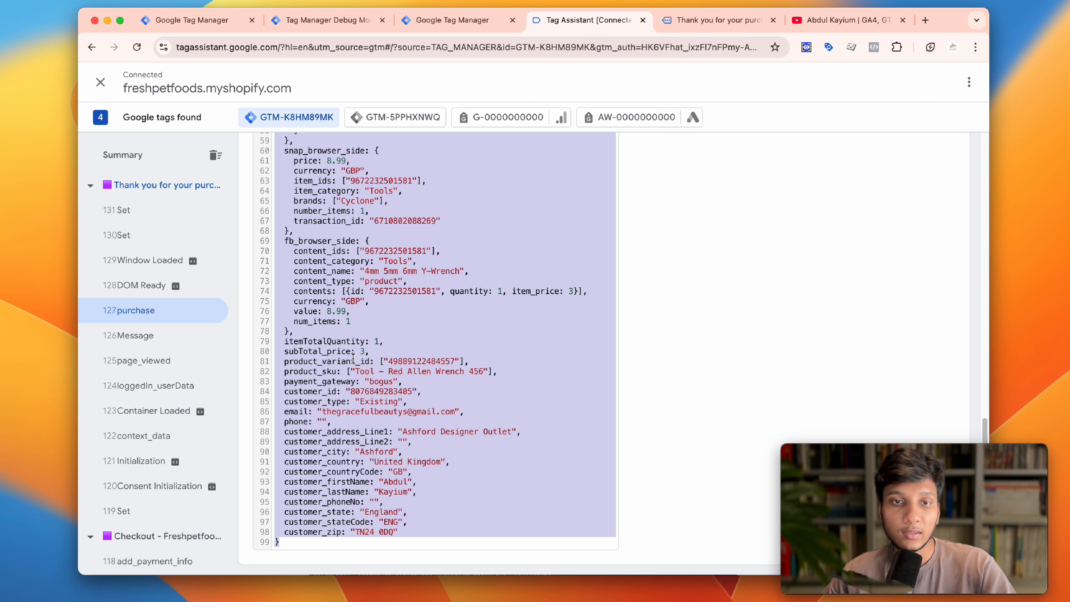
View the help for Data Layer Variable Name in dlv - Email in Tag Manager, and close that variable
{"action": "left_click", "coordinate": [421, 21]}
{"action": "left_click", "coordinate": [504, 241]}
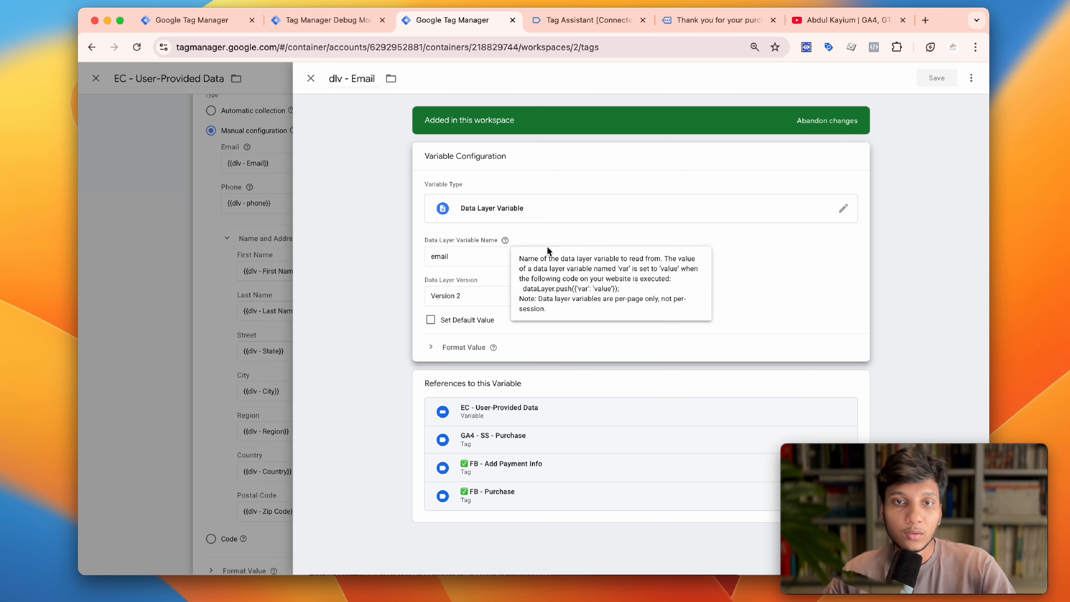
{"action": "left_click", "coordinate": [259, 209]}
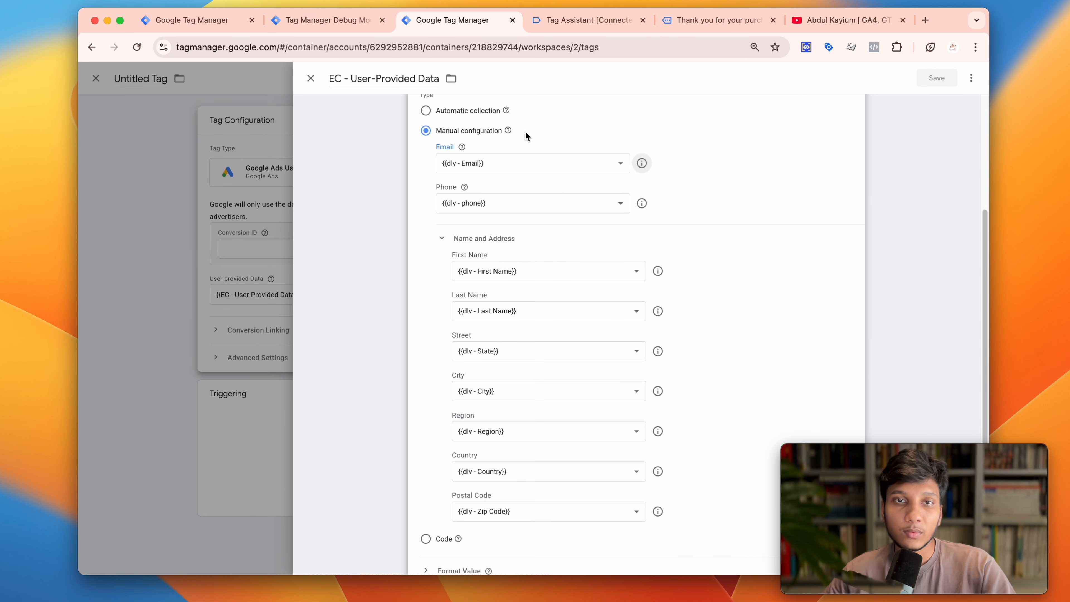
Review the manual configuration mappings of EC - User-Provided Data and return to the untitled tag
{"action": "left_click", "coordinate": [508, 130]}
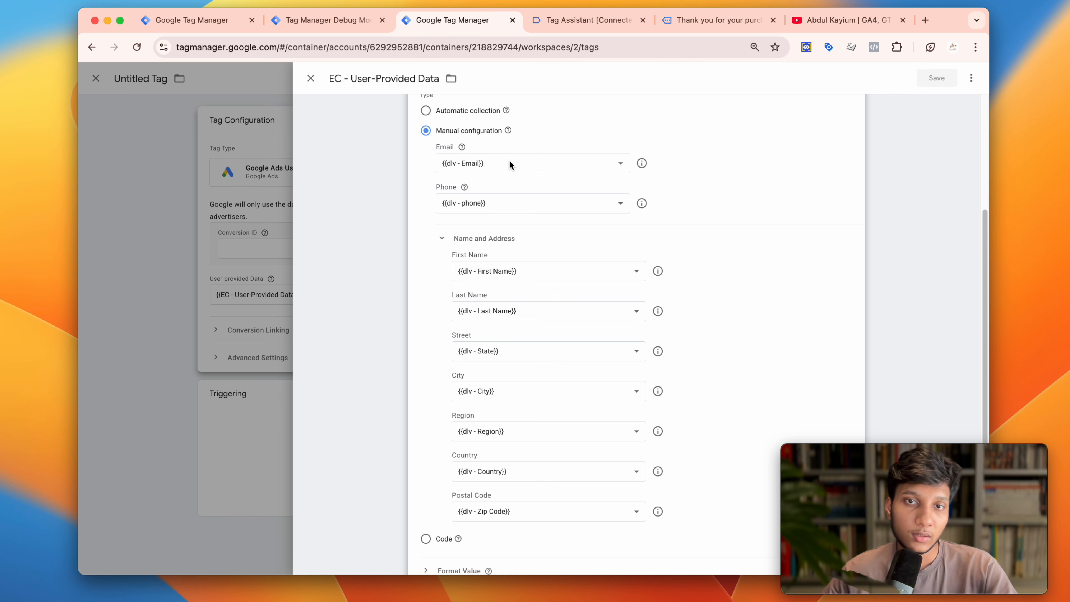
{"action": "scroll", "coordinate": [444, 134], "scroll_direction": "up", "scroll_amount": 3}
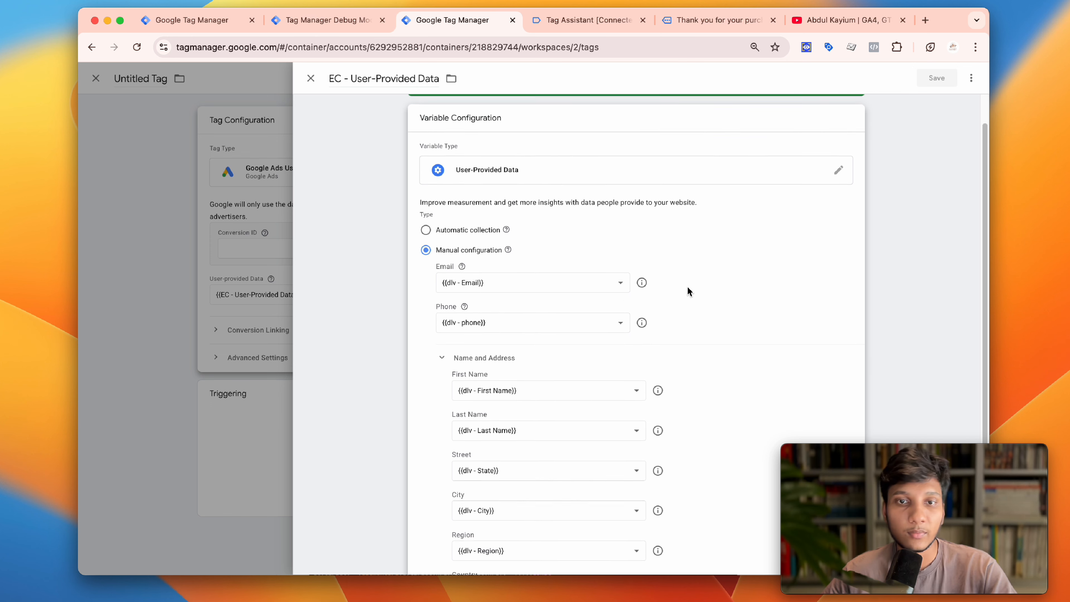
{"action": "scroll", "coordinate": [543, 190], "scroll_direction": "down", "scroll_amount": 5}
{"action": "scroll", "coordinate": [552, 274], "scroll_direction": "up", "scroll_amount": 4}
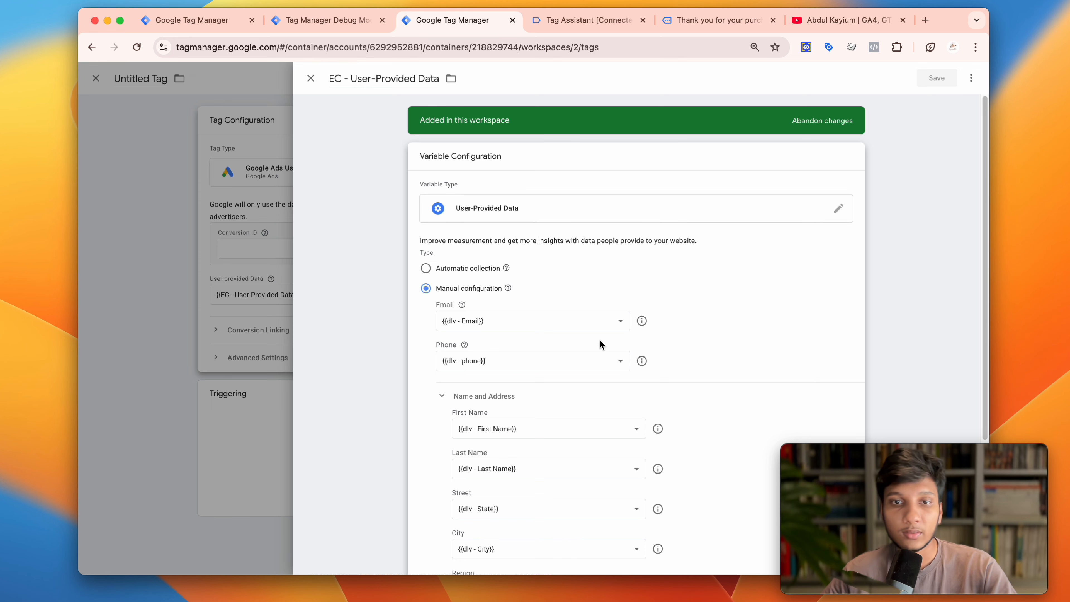
{"action": "scroll", "coordinate": [598, 337], "scroll_direction": "down", "scroll_amount": 4}
{"action": "left_click", "coordinate": [282, 206]}
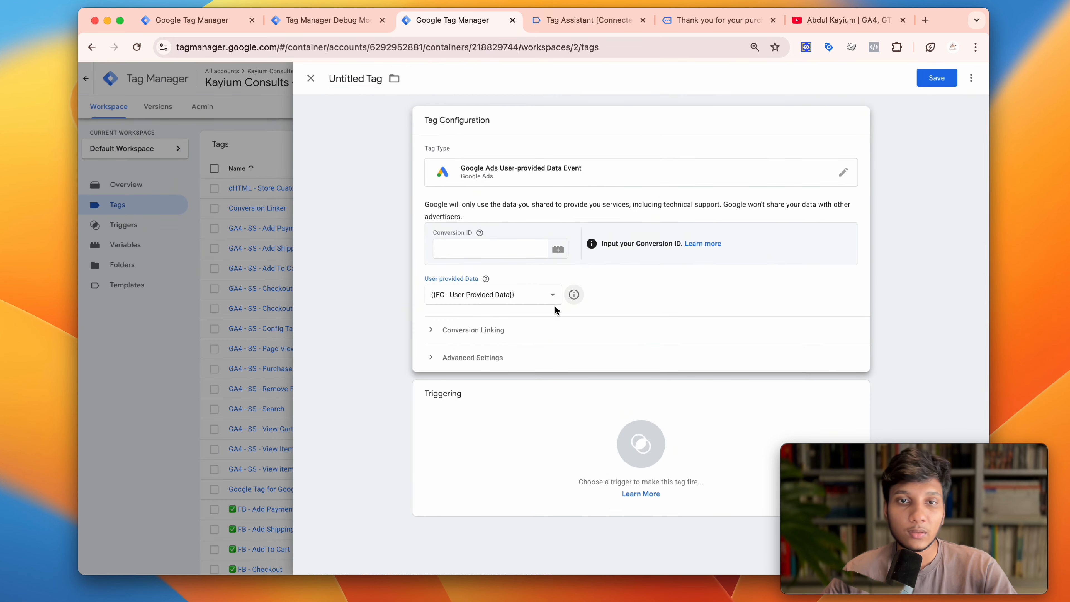
Assign the Purchase custom event as the firing trigger of the Google Ads User-provided Data Event tag
{"action": "left_click", "coordinate": [480, 294]}
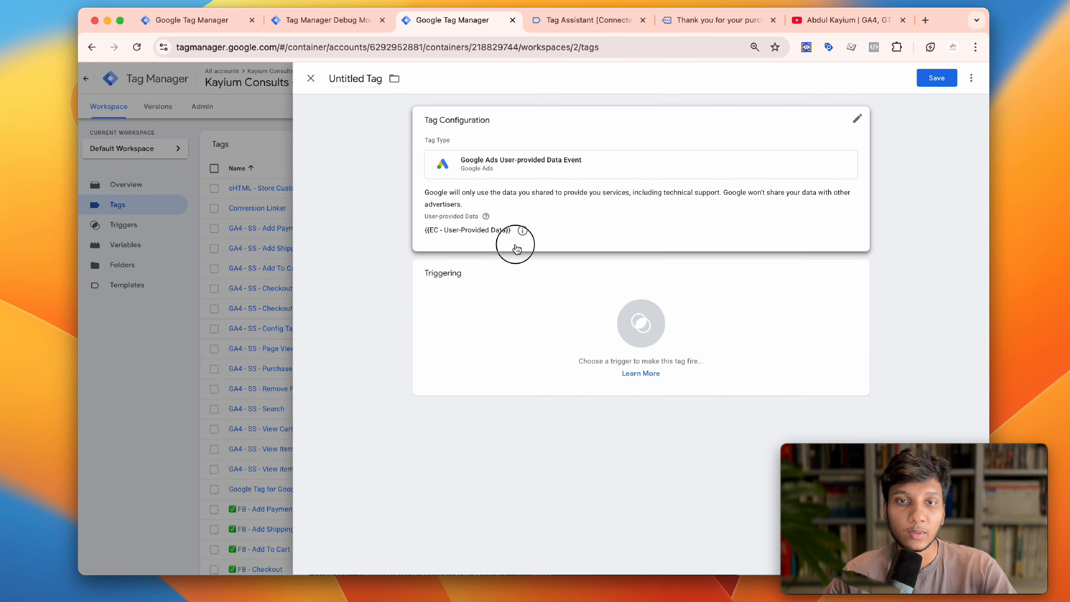
{"action": "left_click", "coordinate": [509, 239]}
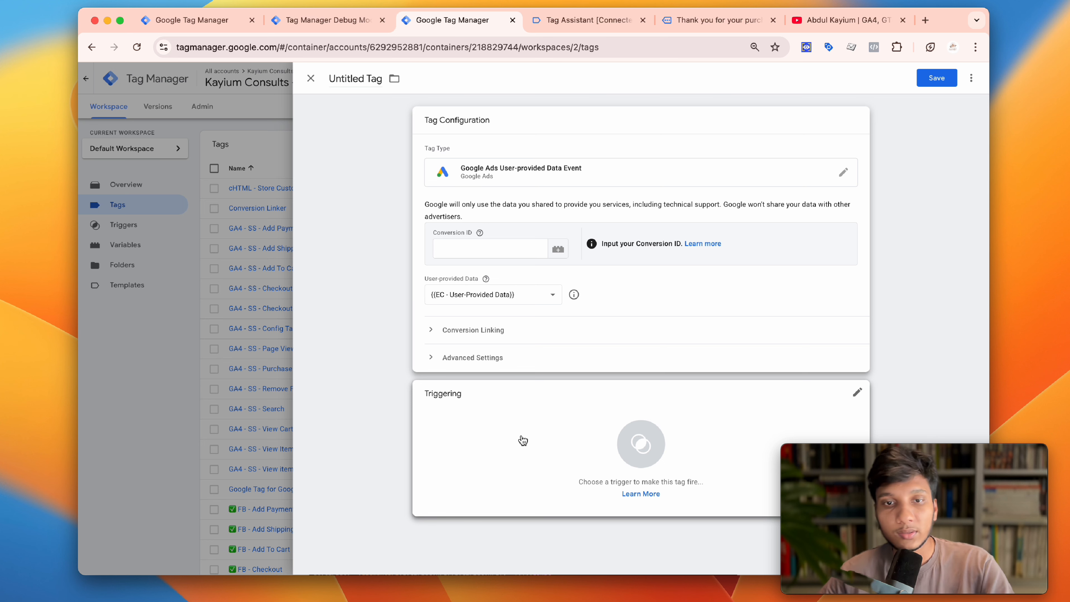
{"action": "left_click", "coordinate": [639, 430]}
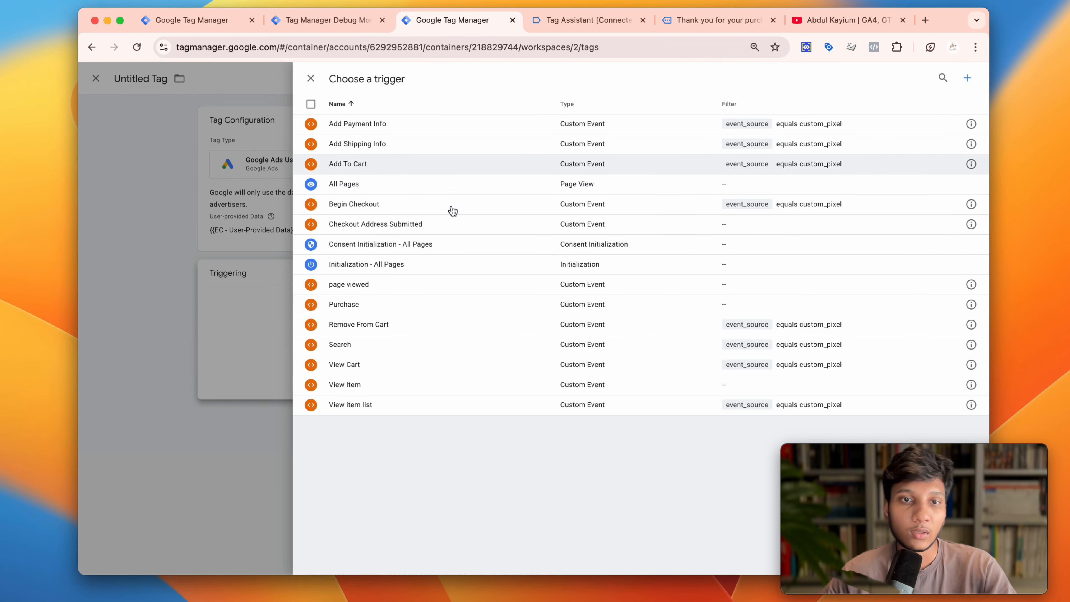
{"action": "left_click", "coordinate": [442, 305]}
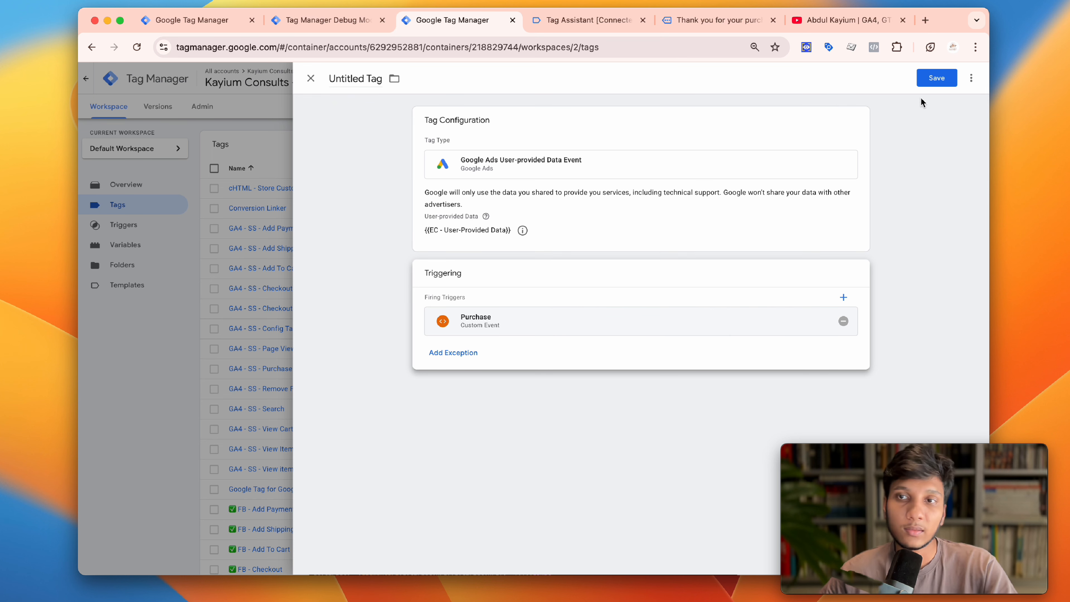
Discard the untitled tag in the web container and view the purchase event data in the server container's debug preview
{"action": "left_click", "coordinate": [235, 133]}
{"action": "left_click", "coordinate": [597, 203]}
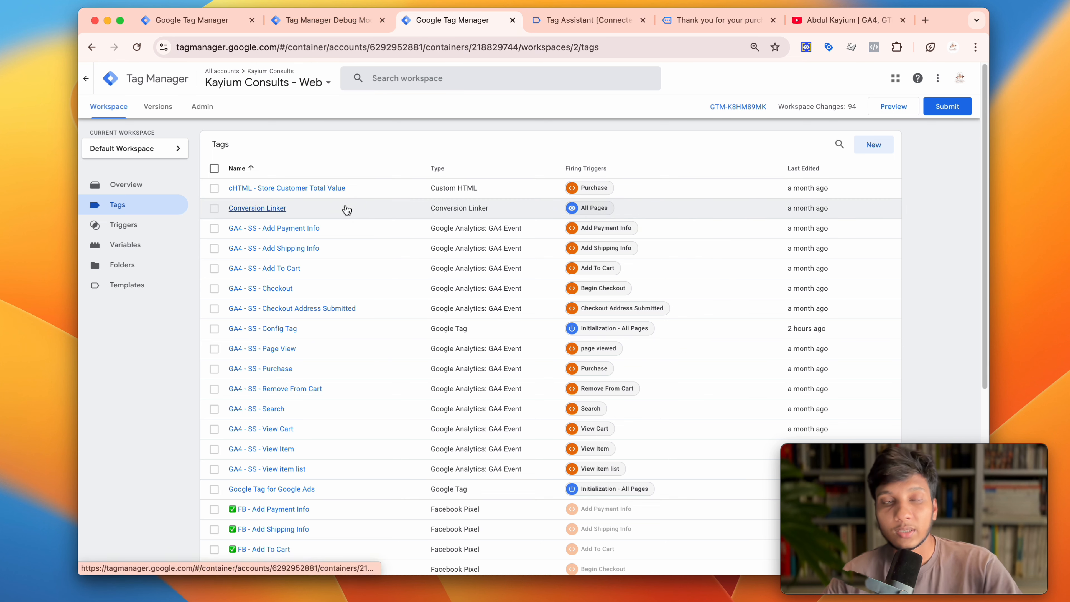
{"action": "left_click", "coordinate": [296, 25]}
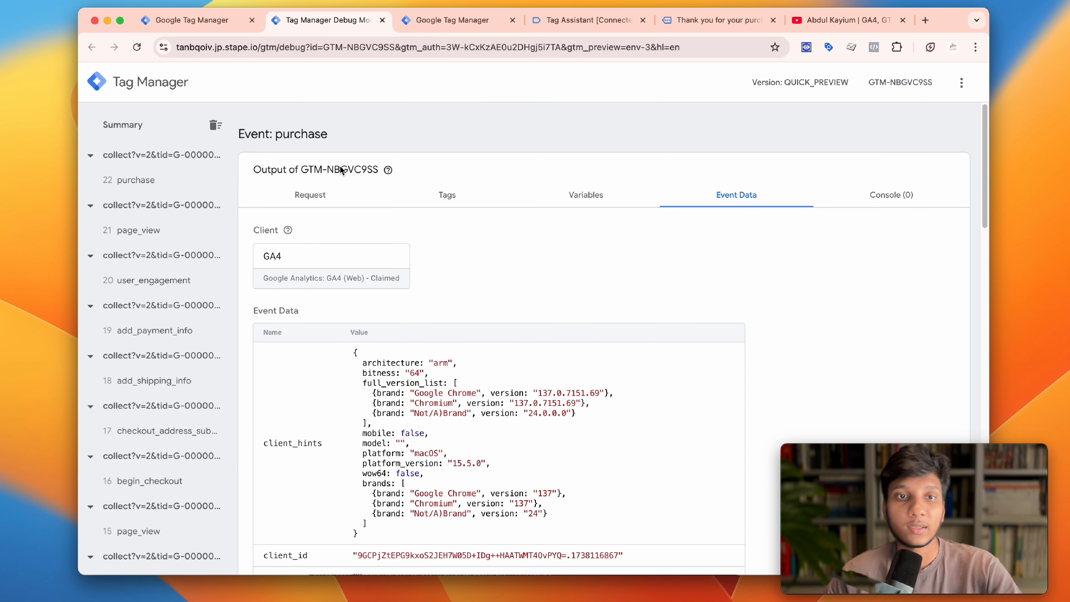
{"action": "scroll", "coordinate": [463, 287], "scroll_direction": "down", "scroll_amount": 10}
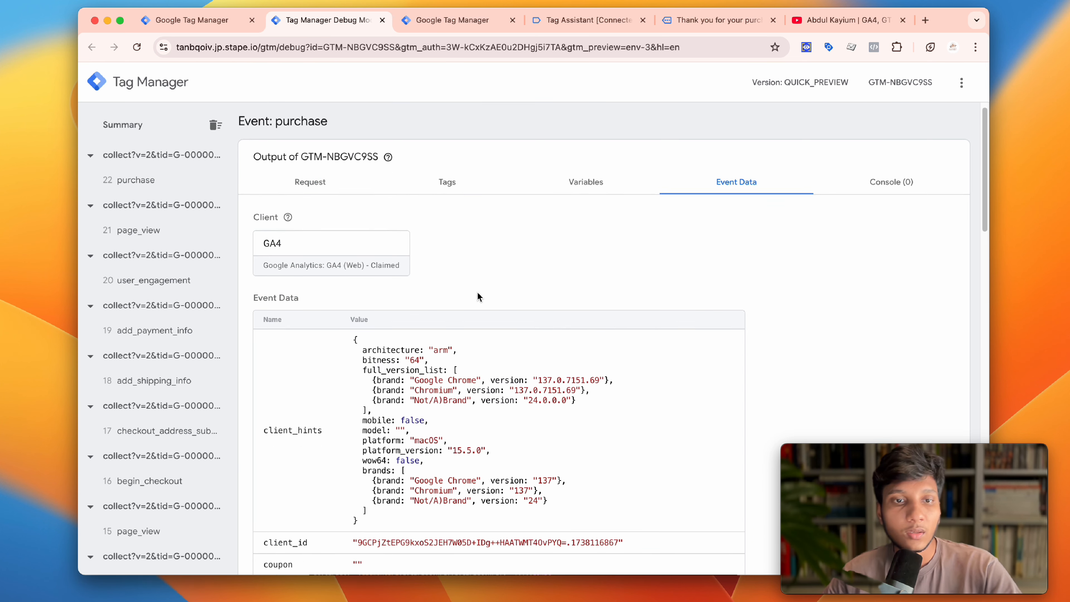
{"action": "scroll", "coordinate": [480, 292], "scroll_direction": "down", "scroll_amount": 5}
Create a new tag of type Google Ads User-provided Data Event in the Kayium Consults - Server2 container
{"action": "left_click", "coordinate": [181, 22]}
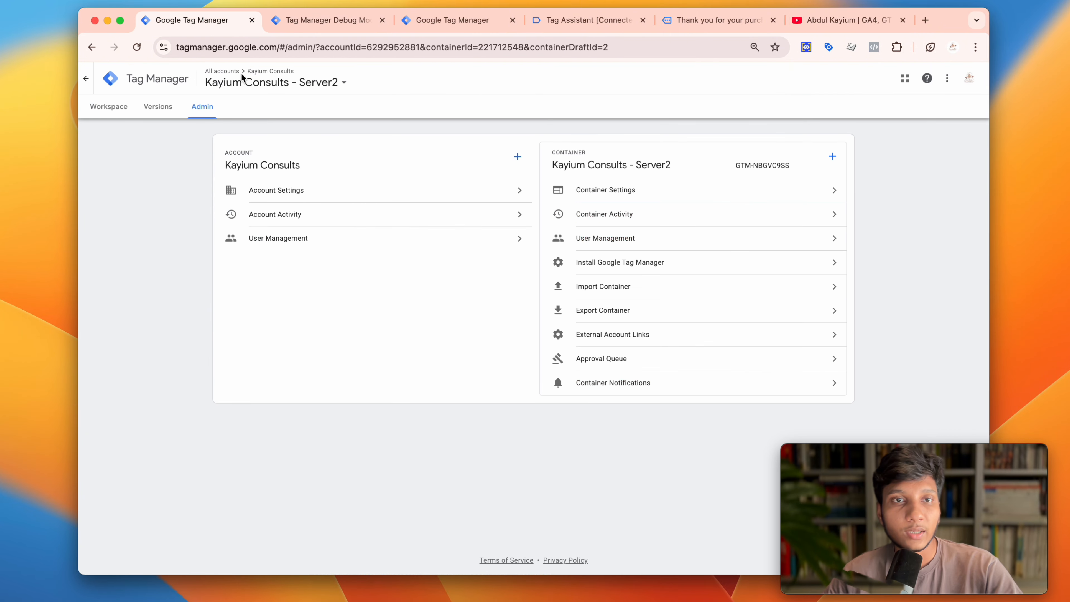
{"action": "left_click", "coordinate": [113, 108]}
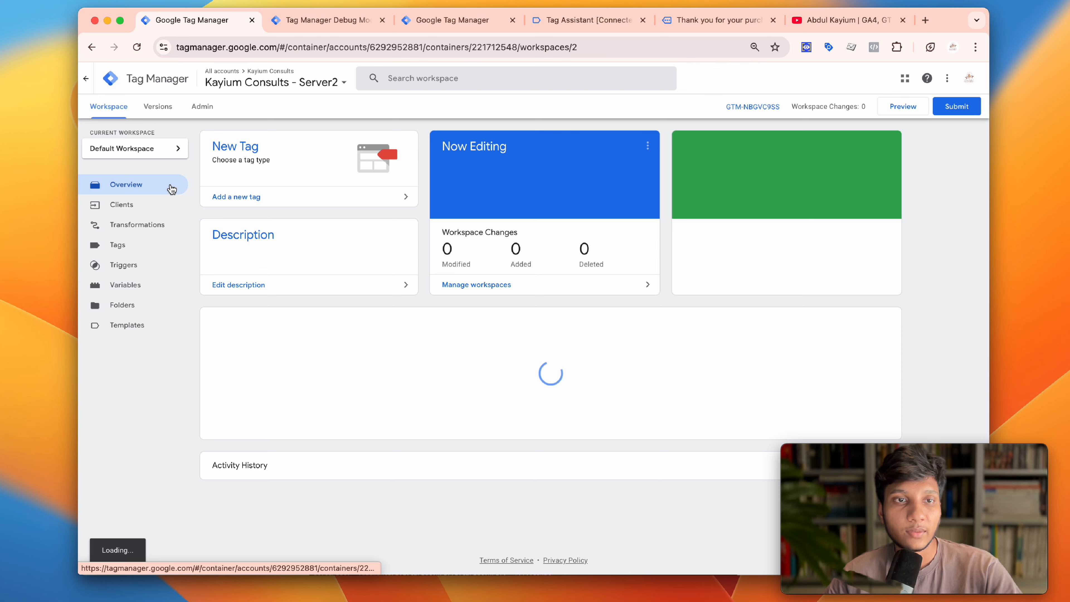
{"action": "left_click", "coordinate": [180, 275]}
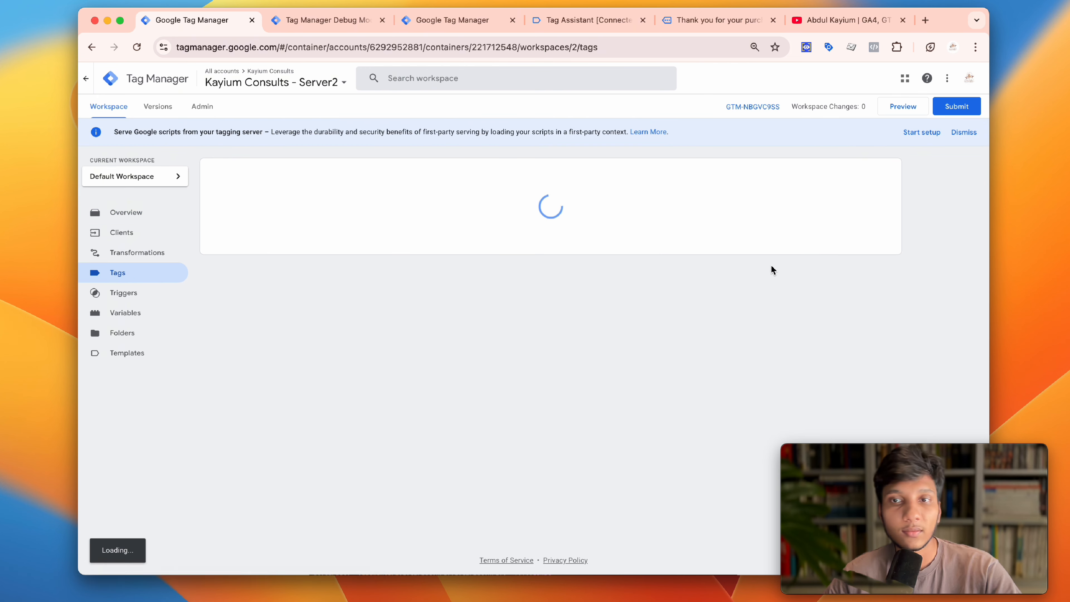
{"action": "left_click", "coordinate": [885, 175]}
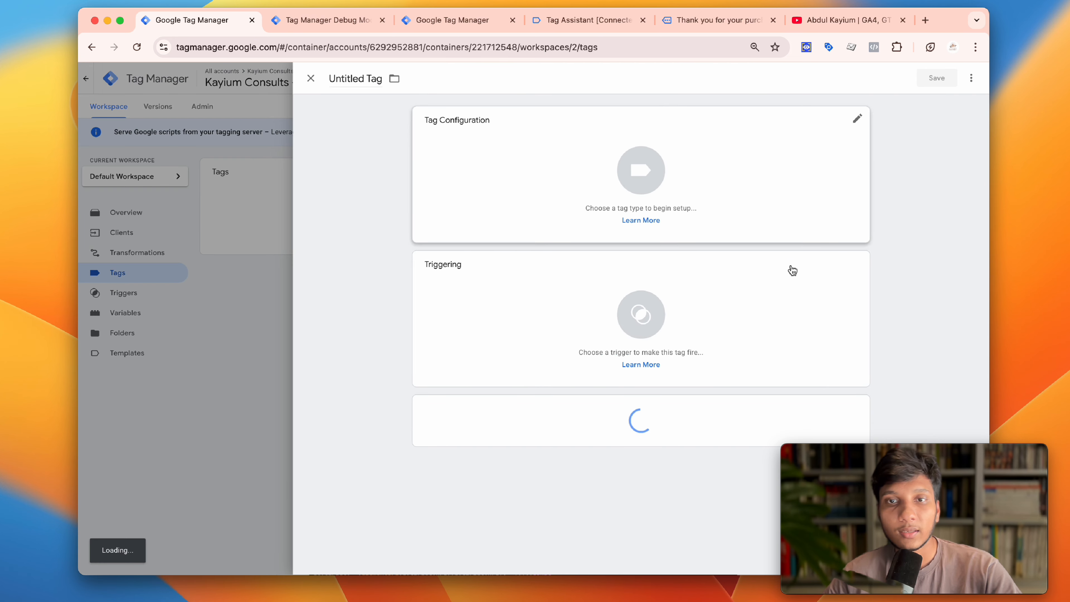
{"action": "left_click", "coordinate": [700, 160]}
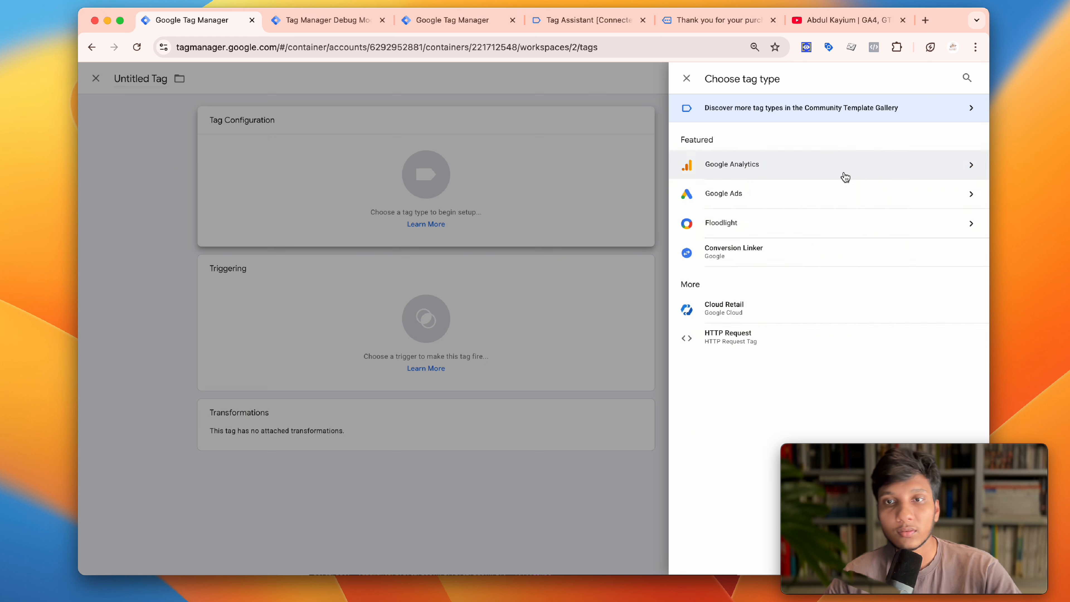
{"action": "left_click", "coordinate": [832, 196]}
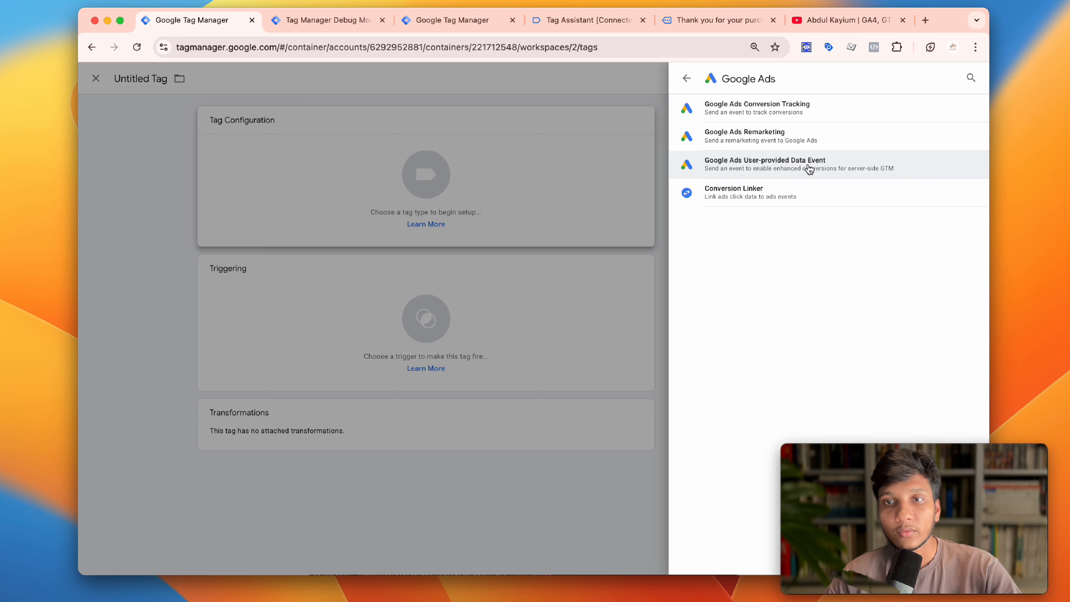
{"action": "left_click", "coordinate": [847, 168]}
Look at the new tag's Conversion ID field and the list of available triggers, and return to the tag
{"action": "left_click", "coordinate": [496, 243]}
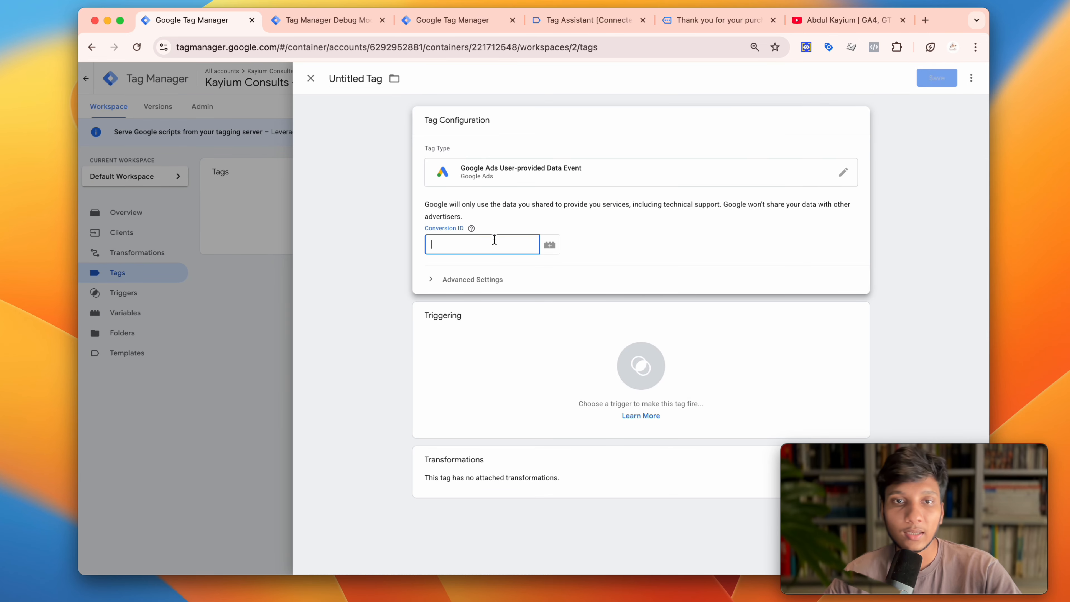
{"action": "right_click", "coordinate": [462, 241]}
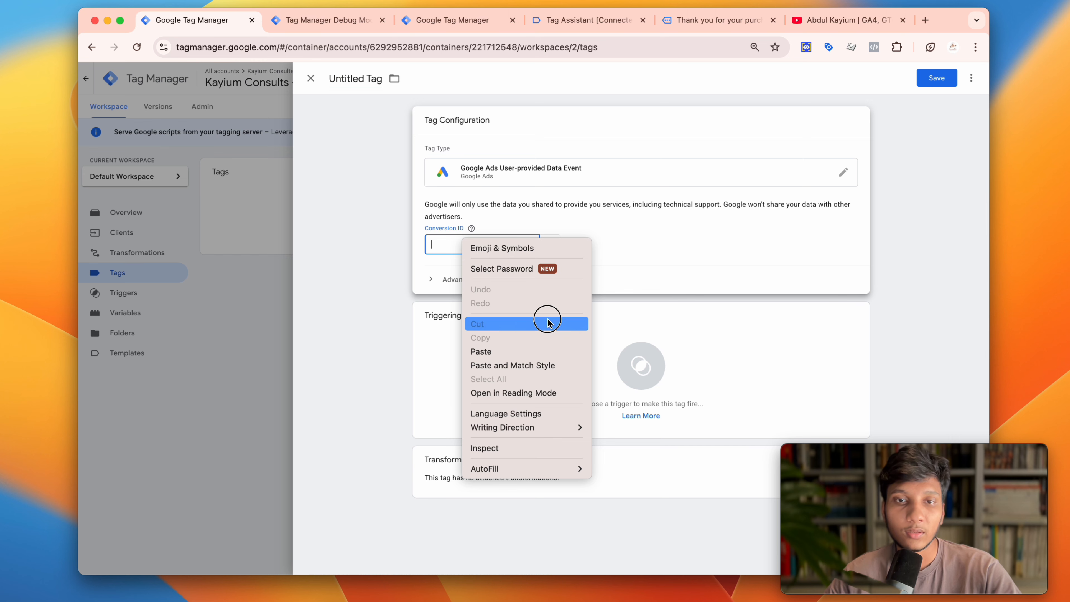
{"action": "left_click", "coordinate": [687, 222]}
{"action": "left_click", "coordinate": [598, 341]}
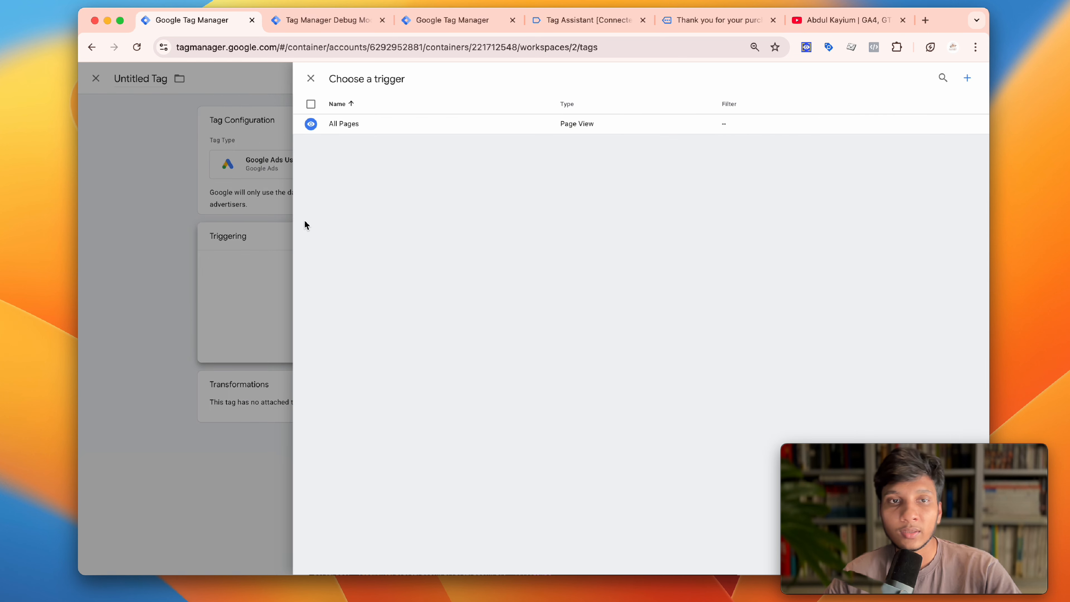
{"action": "left_click", "coordinate": [264, 179]}
{"action": "left_click", "coordinate": [700, 189]}
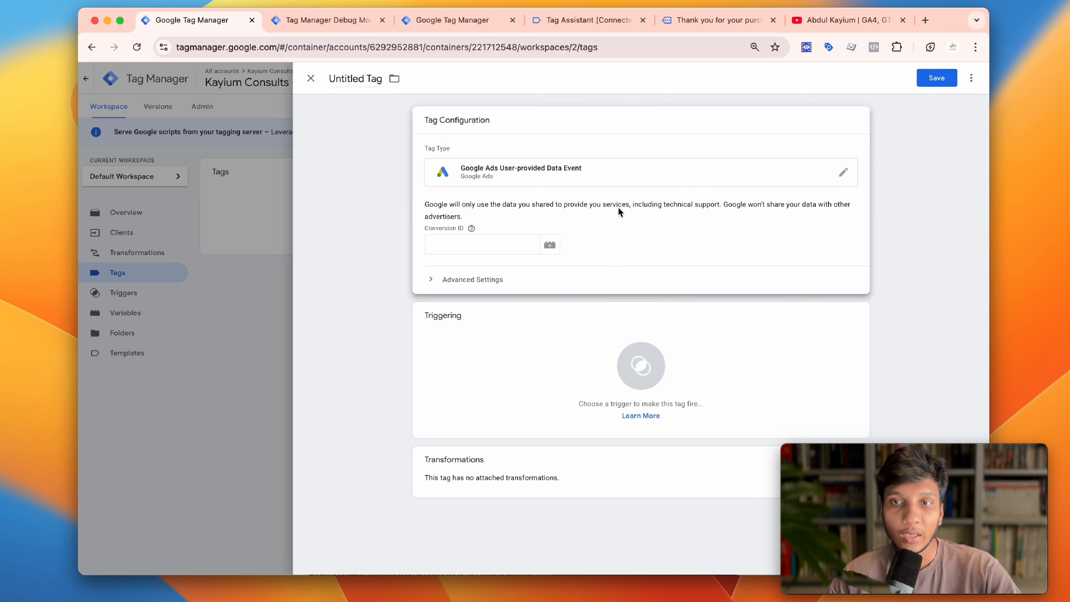
Return to the server debug preview and review the displayed purchase event's data down to the last row
{"action": "left_click", "coordinate": [327, 20]}
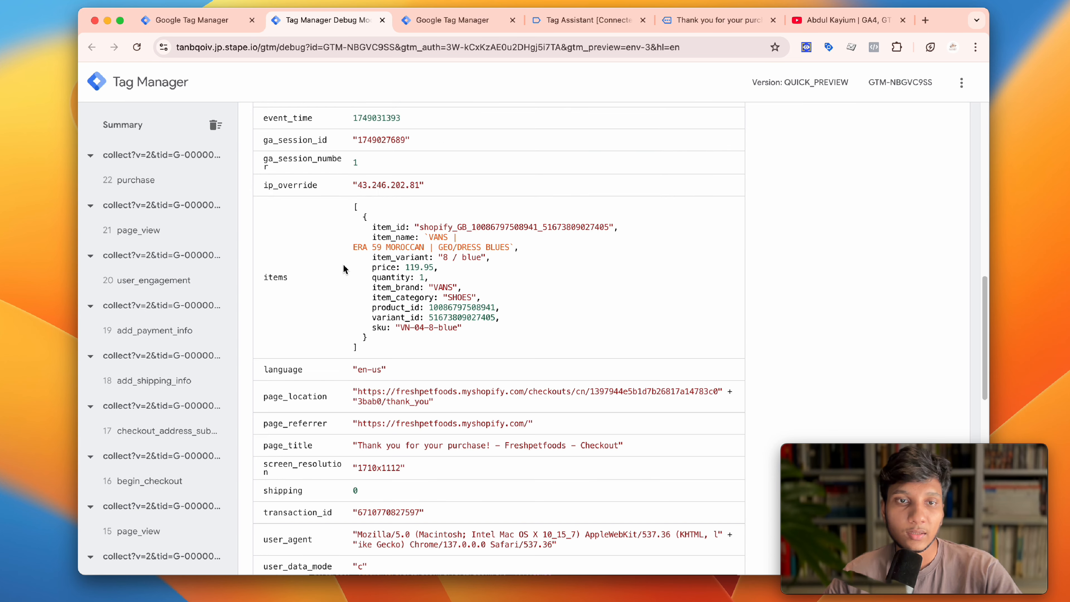
{"action": "left_click", "coordinate": [467, 30]}
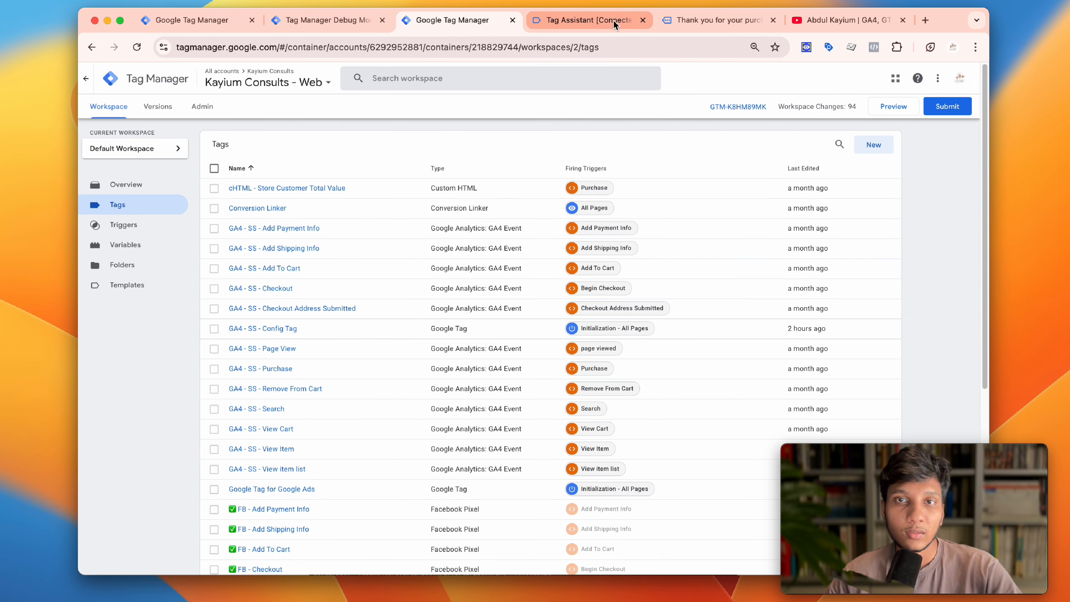
{"action": "left_click", "coordinate": [324, 20]}
{"action": "scroll", "coordinate": [341, 334], "scroll_direction": "down", "scroll_amount": 10}
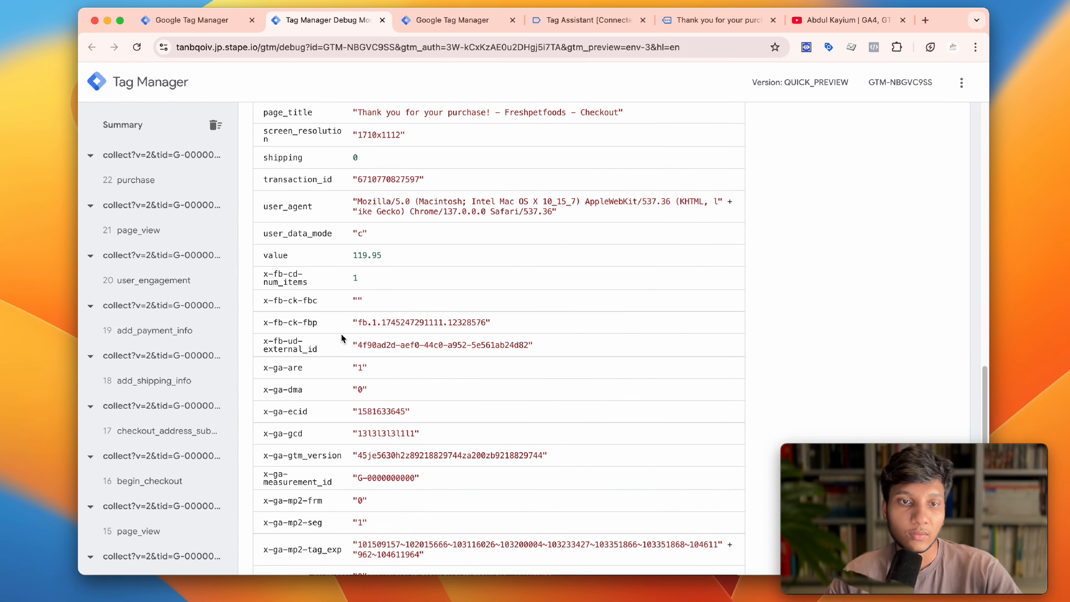
{"action": "scroll", "coordinate": [344, 333], "scroll_direction": "down", "scroll_amount": 3}
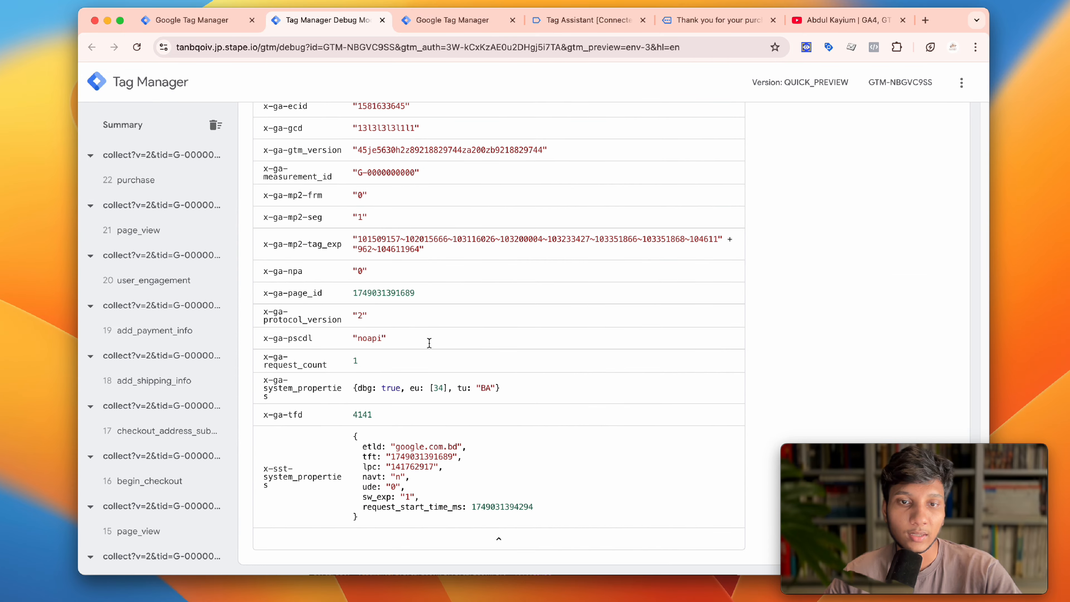
Select purchase event 22 and locate the user_data parameter in its event data
{"action": "left_click", "coordinate": [180, 181]}
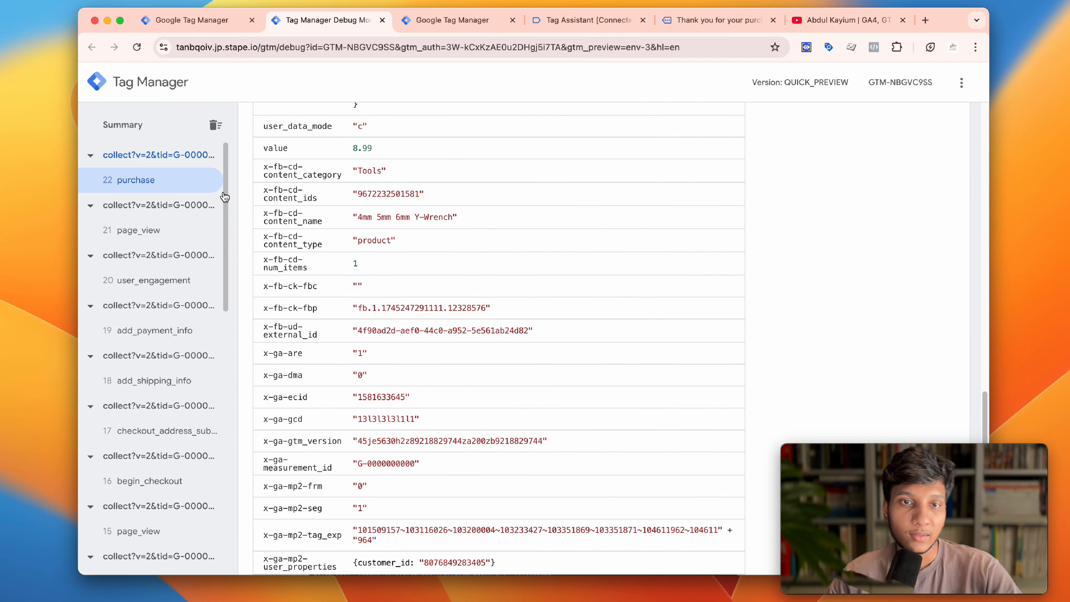
{"action": "scroll", "coordinate": [407, 363], "scroll_direction": "down", "scroll_amount": 8}
{"action": "scroll", "coordinate": [472, 377], "scroll_direction": "up", "scroll_amount": 10}
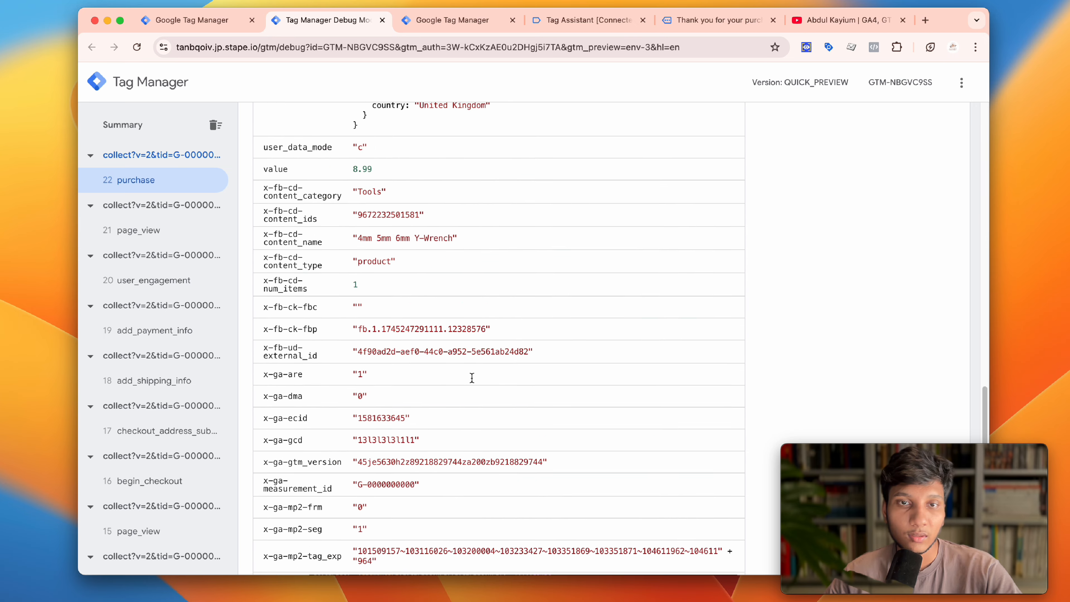
{"action": "scroll", "coordinate": [472, 377], "scroll_direction": "up", "scroll_amount": 2}
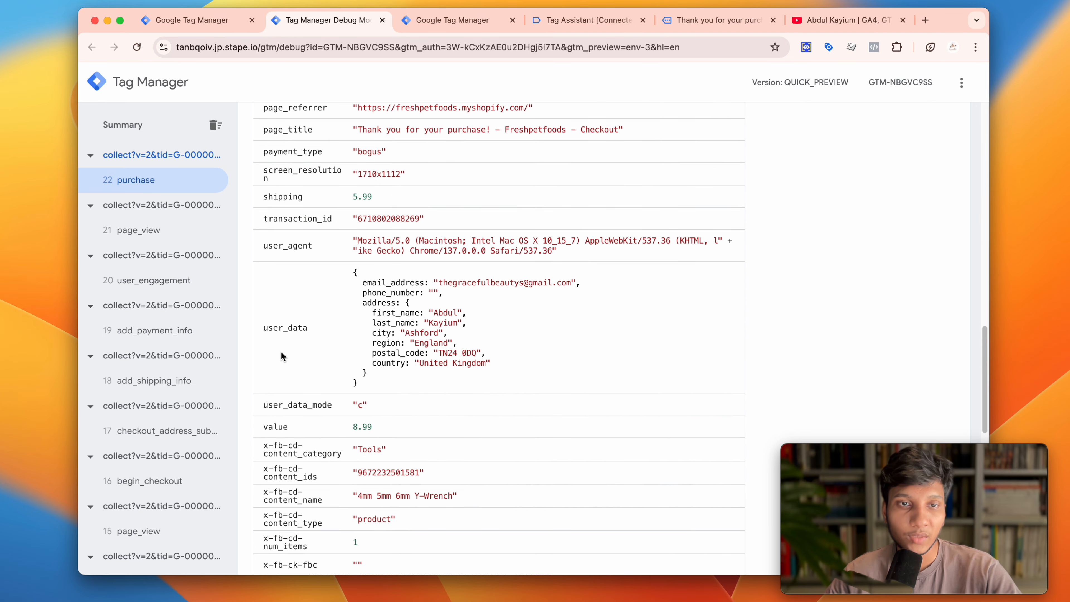
{"action": "left_click_drag", "start_coordinate": [316, 327], "coordinate": [260, 328]}
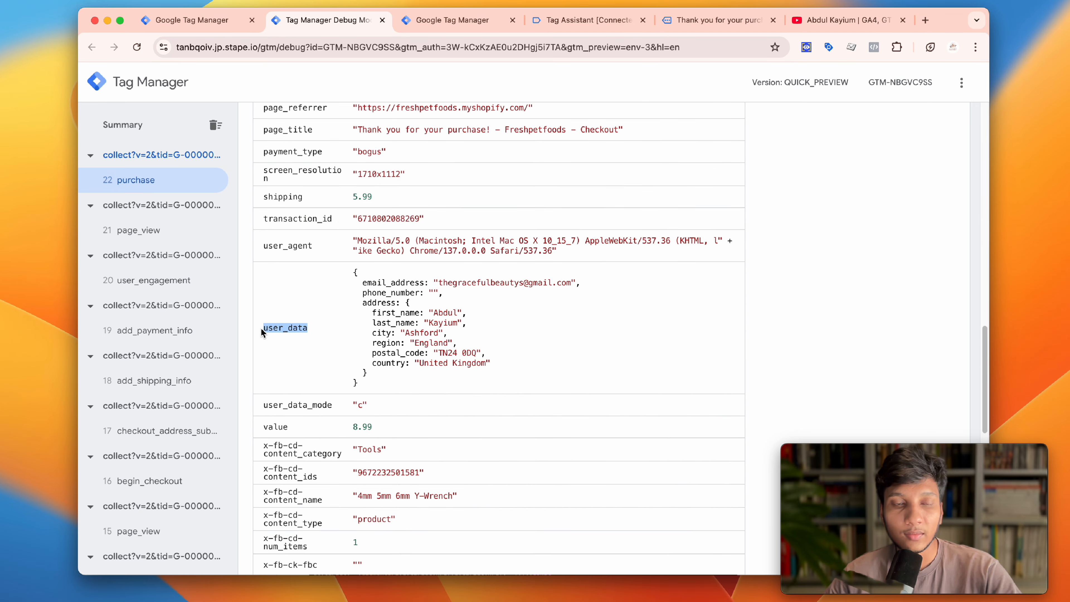
Go through the purchase event data from its beginning and highlight the user_data name and its whole value object
{"action": "scroll", "coordinate": [284, 352], "scroll_direction": "up", "scroll_amount": 15}
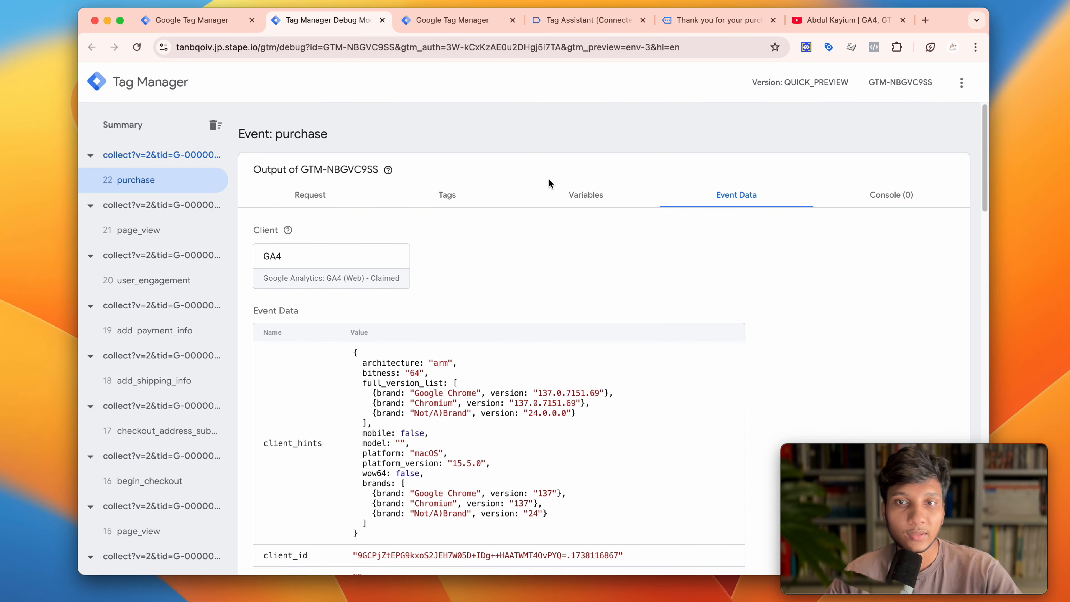
{"action": "scroll", "coordinate": [569, 222], "scroll_direction": "down", "scroll_amount": 15}
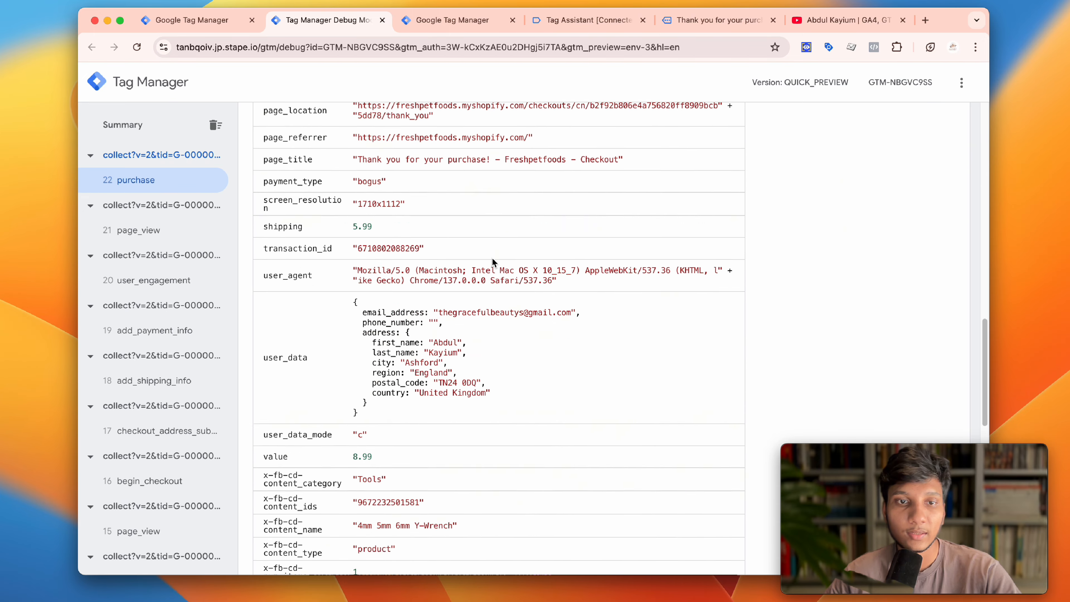
{"action": "left_click_drag", "start_coordinate": [322, 268], "coordinate": [253, 270]}
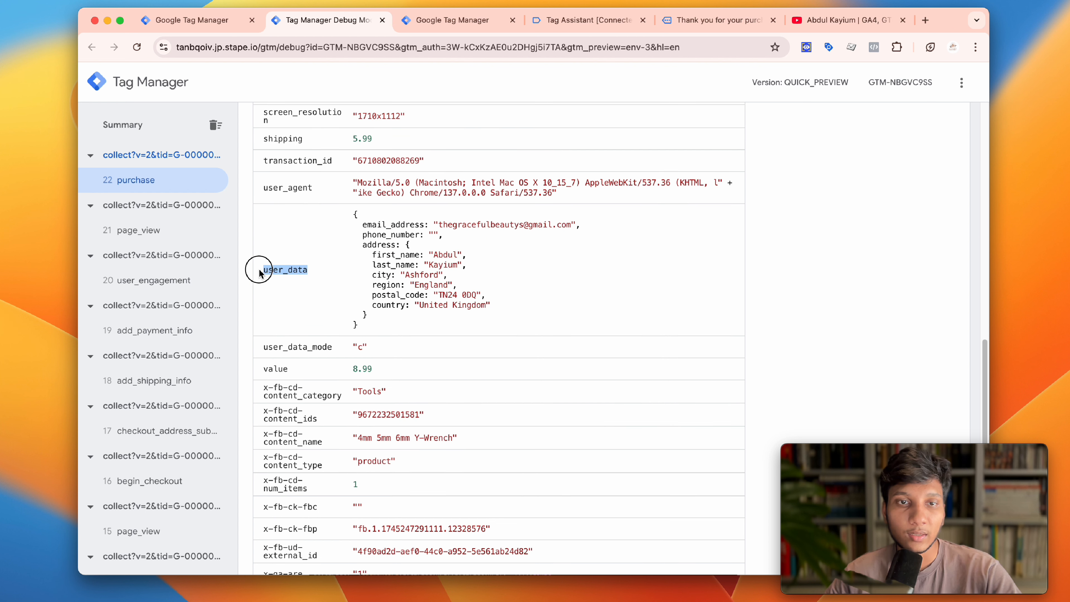
{"action": "left_click_drag", "start_coordinate": [356, 213], "coordinate": [476, 329]}
{"action": "left_click", "coordinate": [457, 273]}
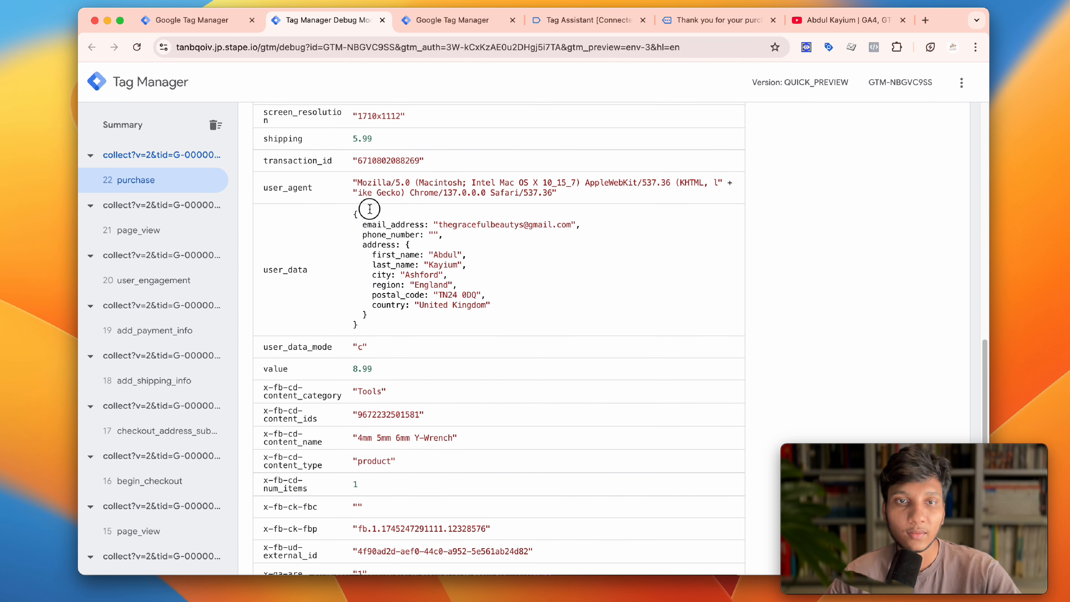
{"action": "left_click_drag", "start_coordinate": [294, 270], "coordinate": [283, 272]}
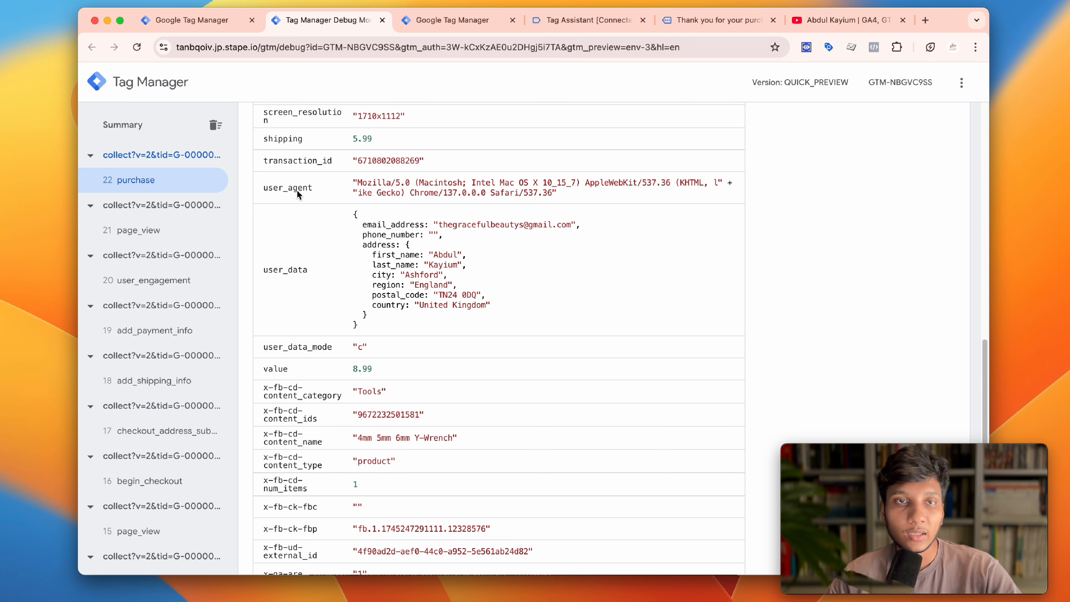
{"action": "double_click", "coordinate": [285, 270]}
{"action": "left_click", "coordinate": [285, 270]}
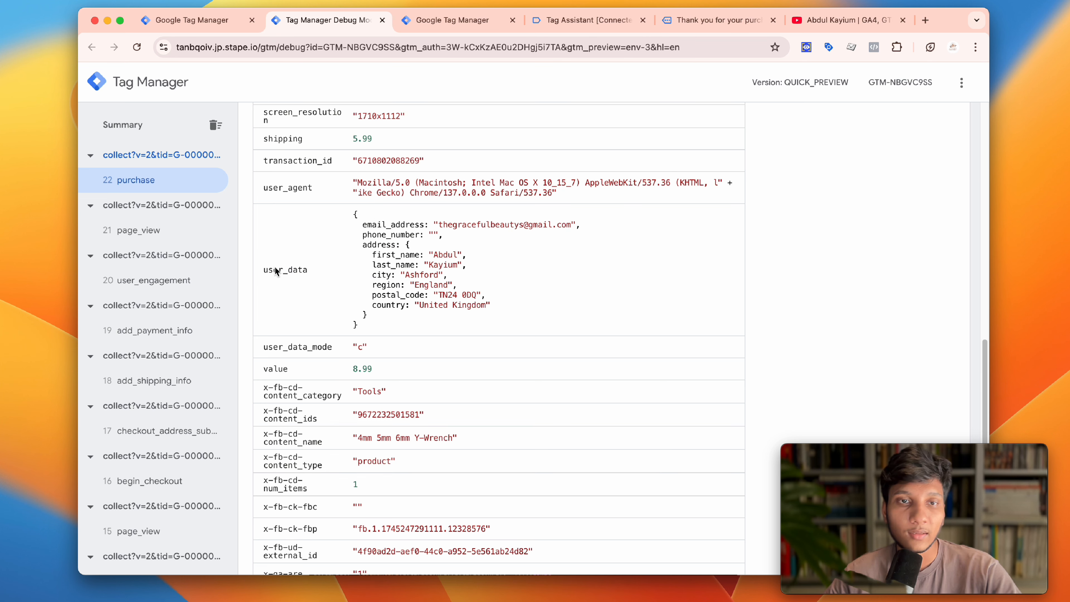
Return to the untitled server tag and expand its Advanced Settings to inspect the available options
{"action": "left_click", "coordinate": [227, 20]}
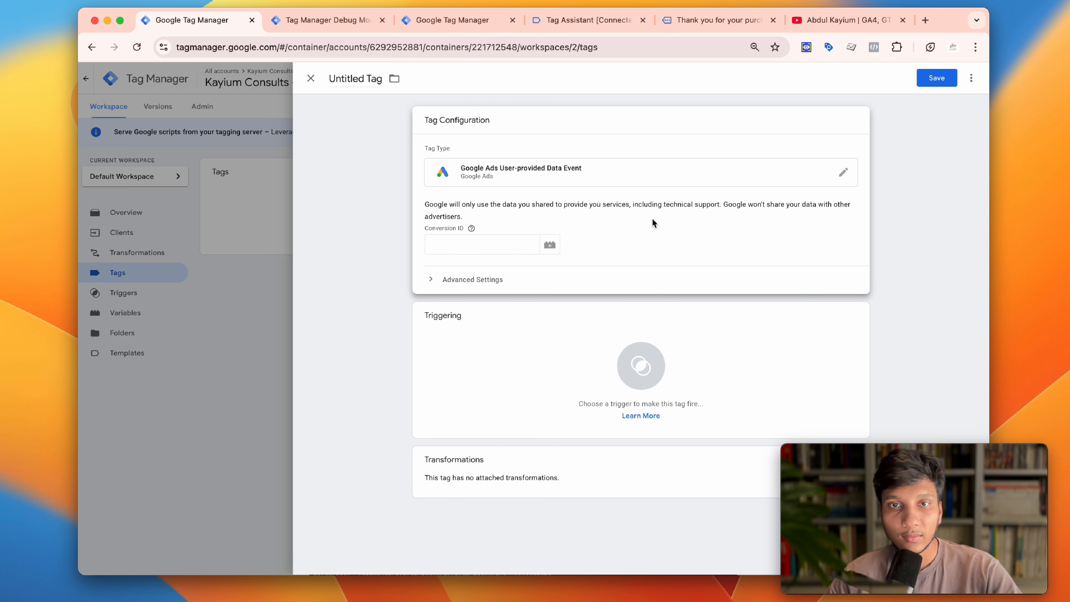
{"action": "left_click", "coordinate": [520, 245]}
{"action": "left_click", "coordinate": [453, 280]}
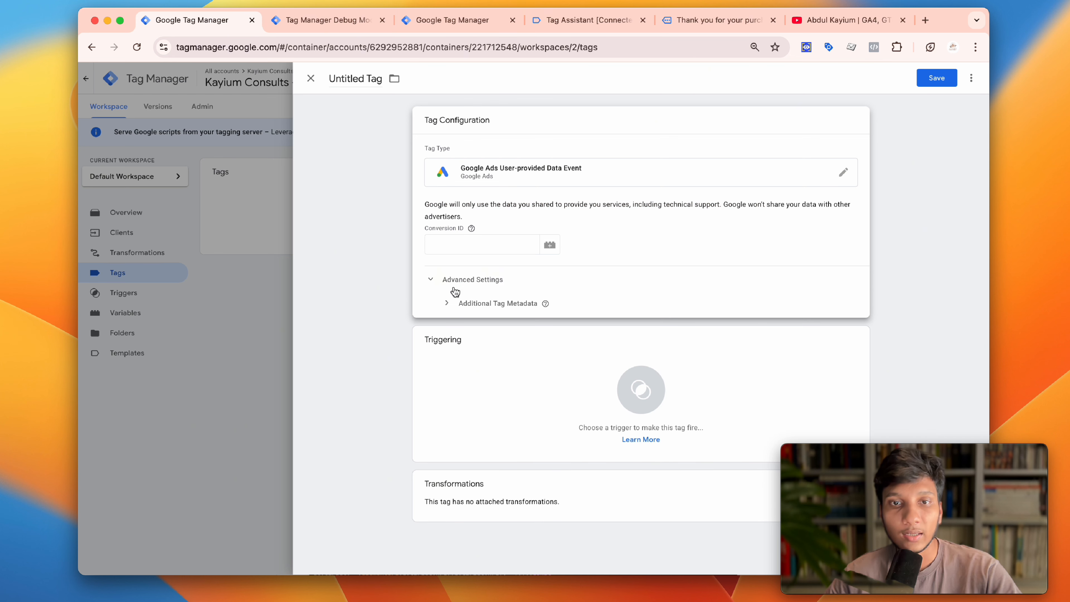
Go back to the server debug preview and highlight the complete user_data object of the purchase event
{"action": "left_click", "coordinate": [334, 26]}
{"action": "left_click_drag", "start_coordinate": [269, 274], "coordinate": [415, 275]}
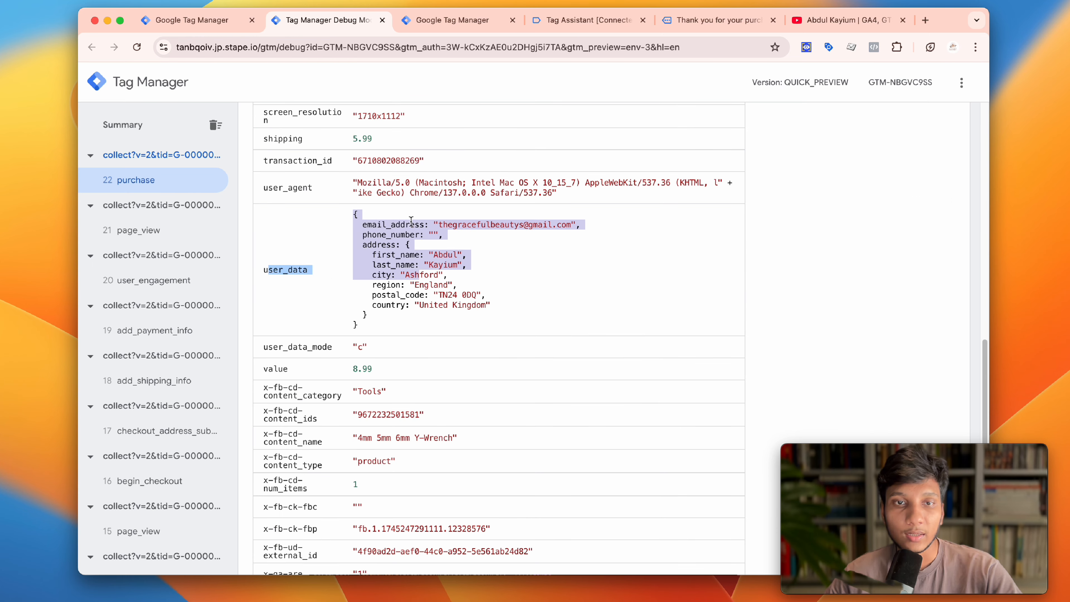
{"action": "left_click", "coordinate": [413, 274]}
{"action": "left_click_drag", "start_coordinate": [358, 214], "coordinate": [398, 329]}
{"action": "left_click", "coordinate": [397, 329]}
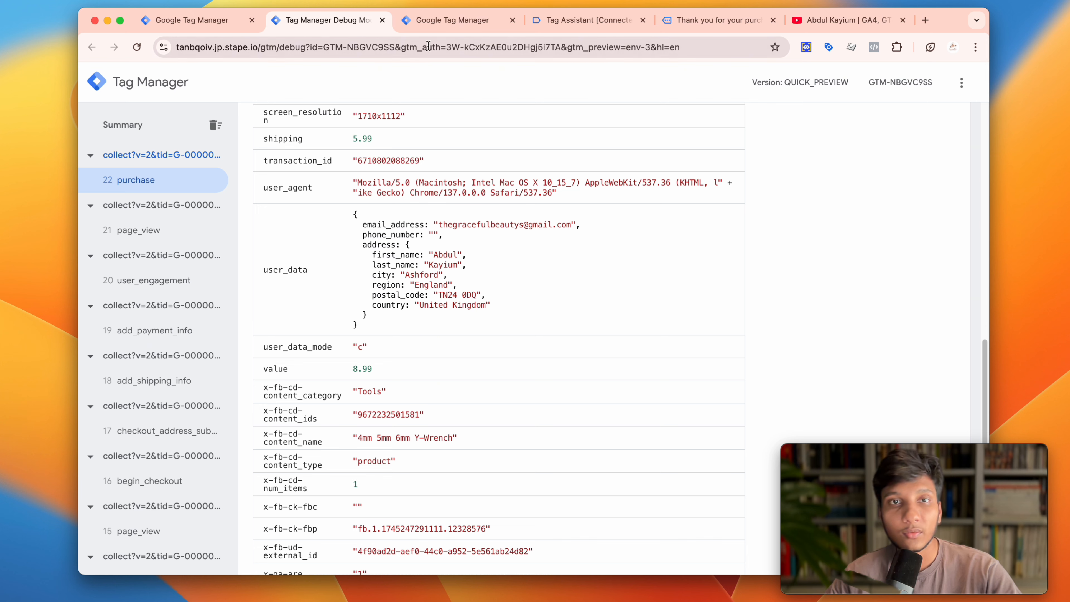
Switch to the Kayium Consults - Web container and open the GA4 - SS - Purchase tag
{"action": "left_click", "coordinate": [445, 23]}
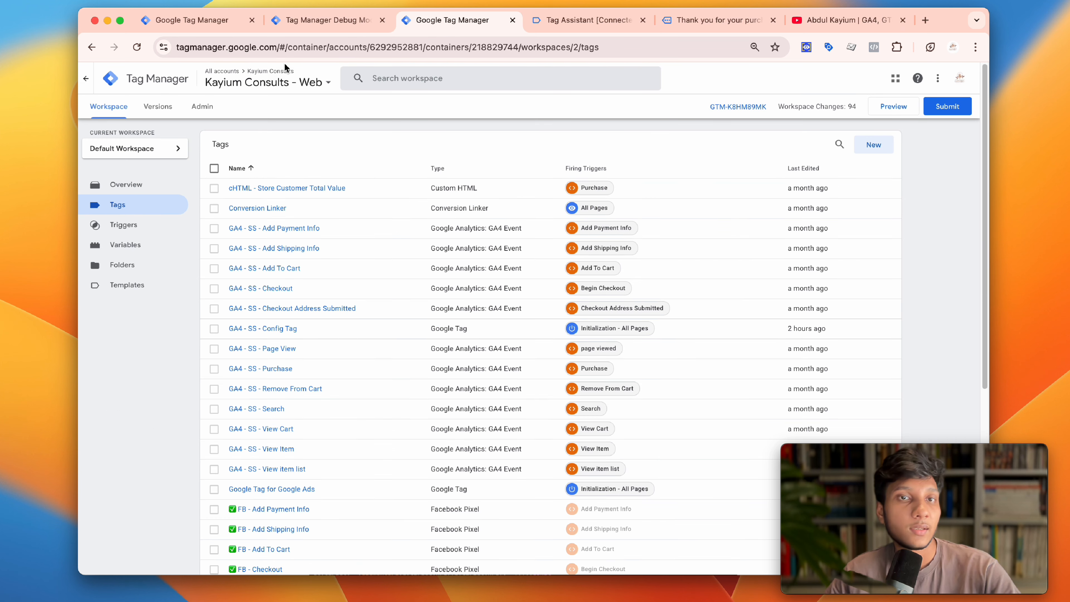
{"action": "left_click", "coordinate": [295, 20]}
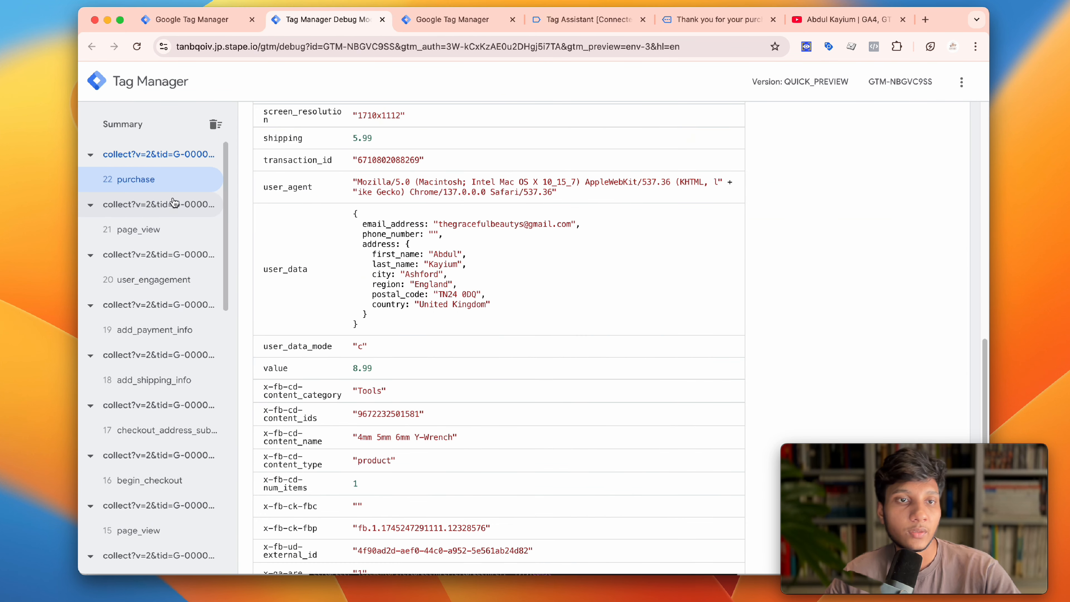
{"action": "left_click", "coordinate": [451, 19]}
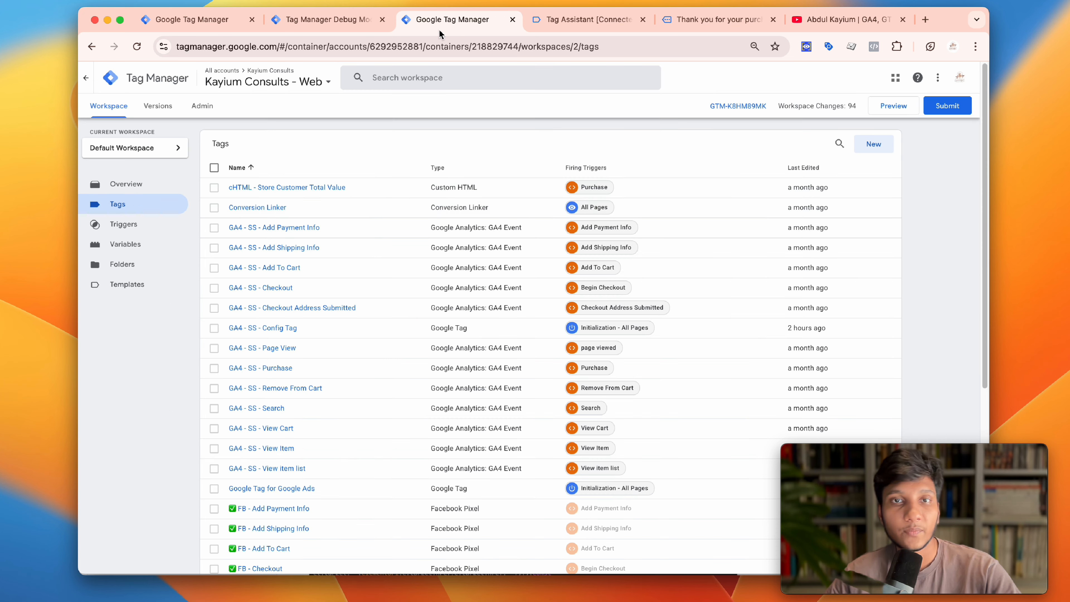
{"action": "scroll", "coordinate": [383, 309], "scroll_direction": "down", "scroll_amount": 2}
{"action": "left_click", "coordinate": [289, 310]}
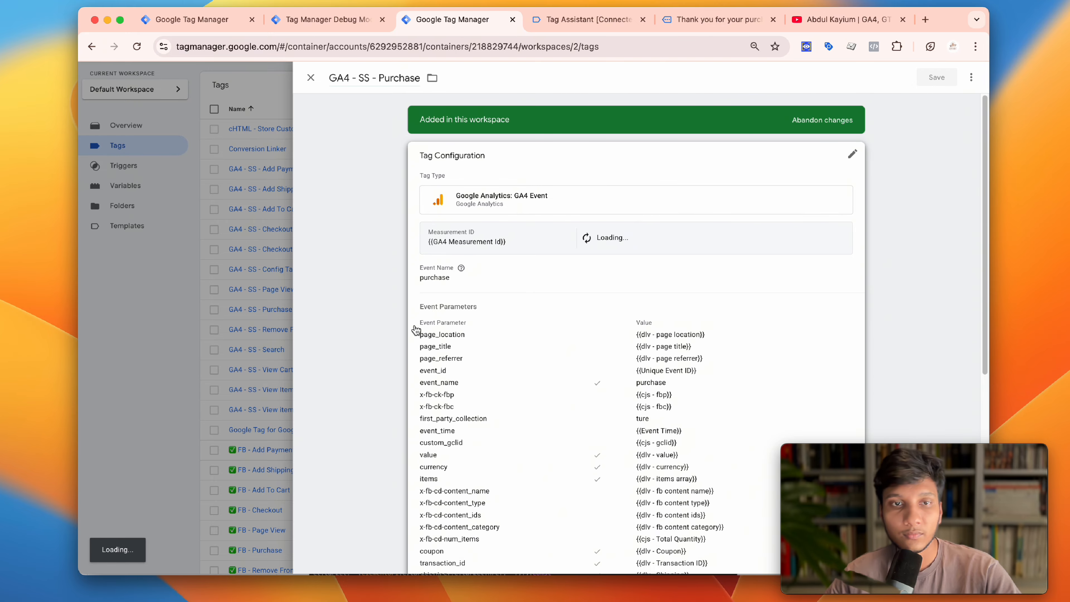
Open the purchase tag's configuration for editing and go through its event parameters down to the user_data entries
{"action": "scroll", "coordinate": [602, 333], "scroll_direction": "down", "scroll_amount": 10}
{"action": "left_click", "coordinate": [601, 330]}
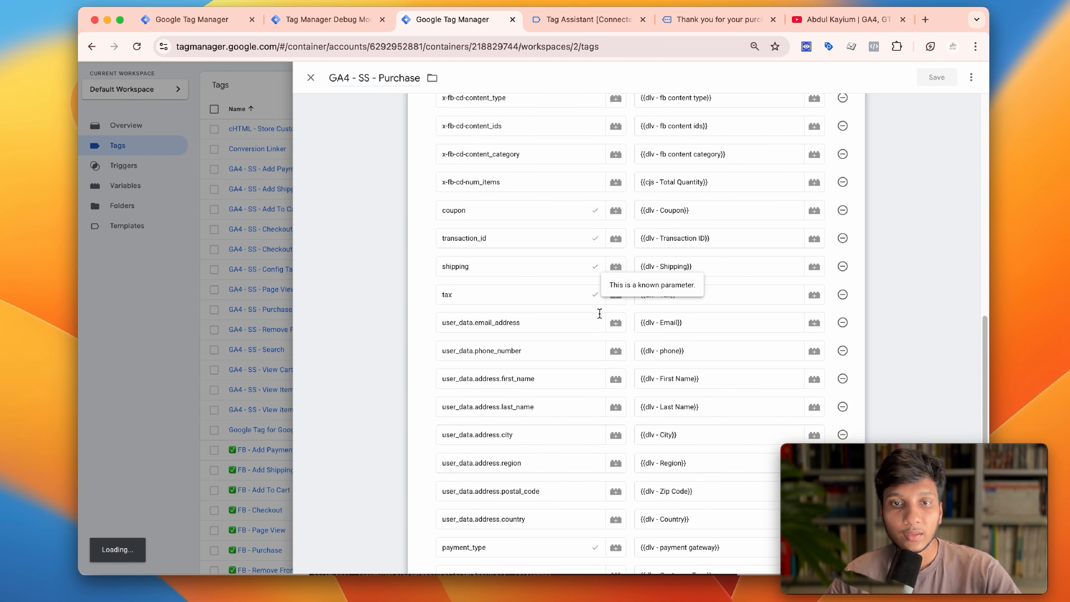
{"action": "scroll", "coordinate": [616, 312], "scroll_direction": "up", "scroll_amount": 10}
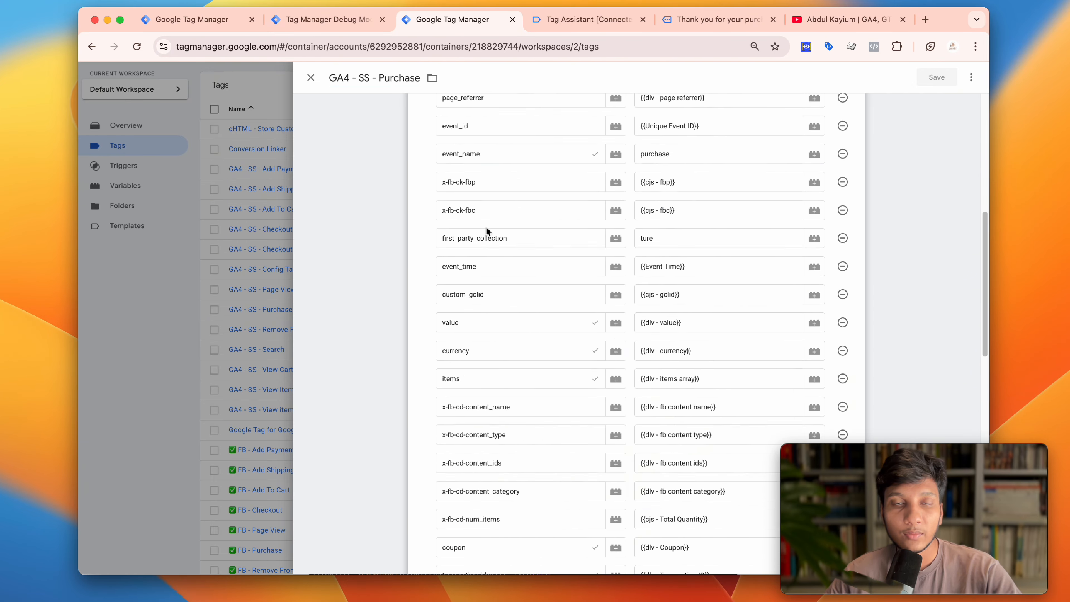
{"action": "scroll", "coordinate": [485, 227], "scroll_direction": "down", "scroll_amount": 12}
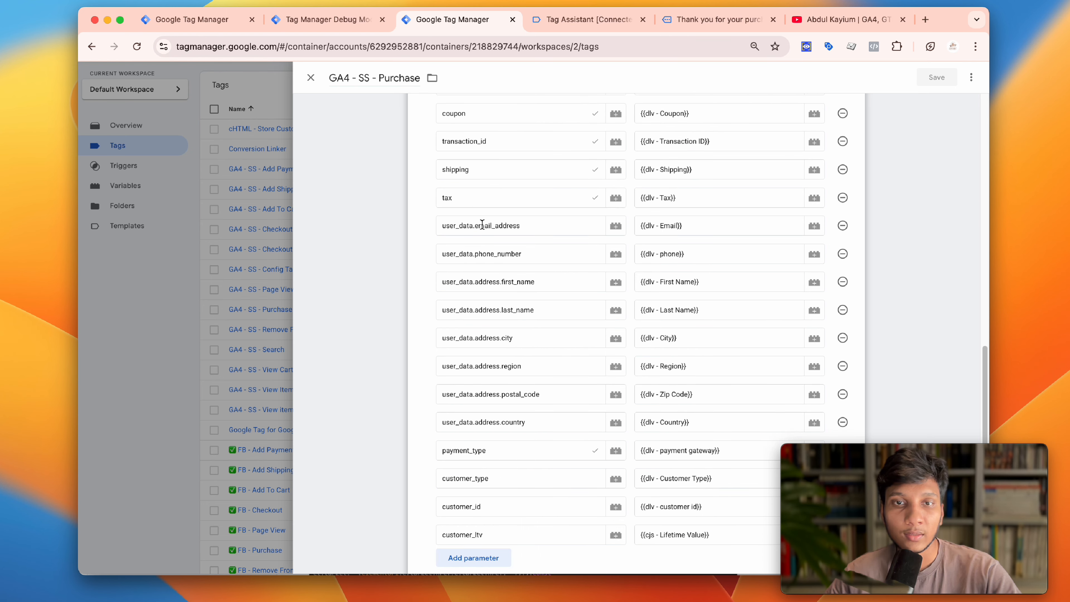
Go through the user_data parameter names one by one, from email_address and phone_number through the address fields to country
{"action": "double_click", "coordinate": [482, 225]}
{"action": "left_click", "coordinate": [520, 254]}
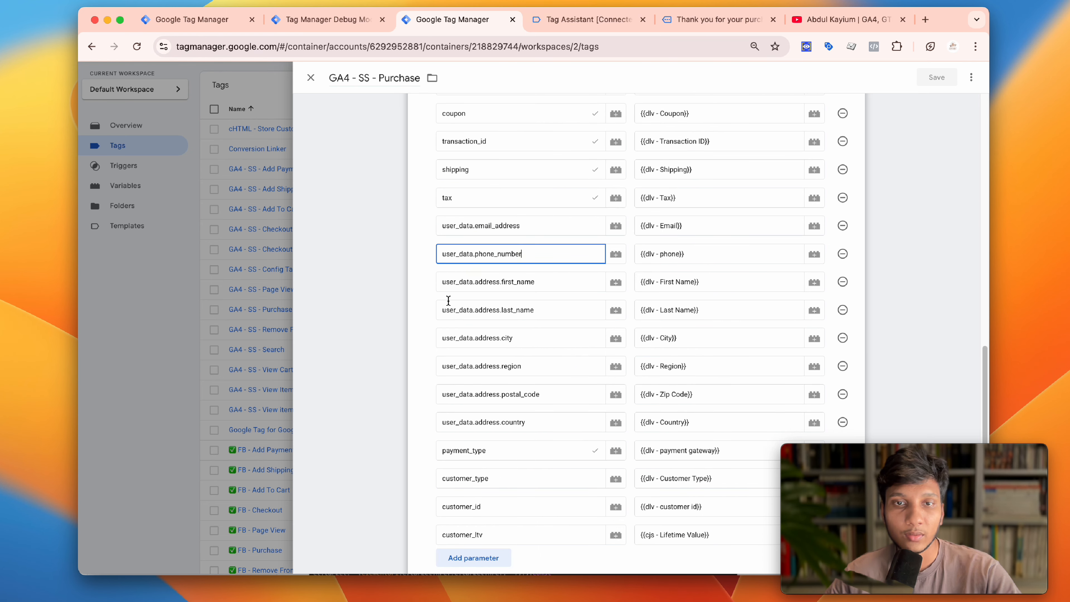
{"action": "left_click", "coordinate": [546, 279]}
{"action": "left_click", "coordinate": [535, 307]}
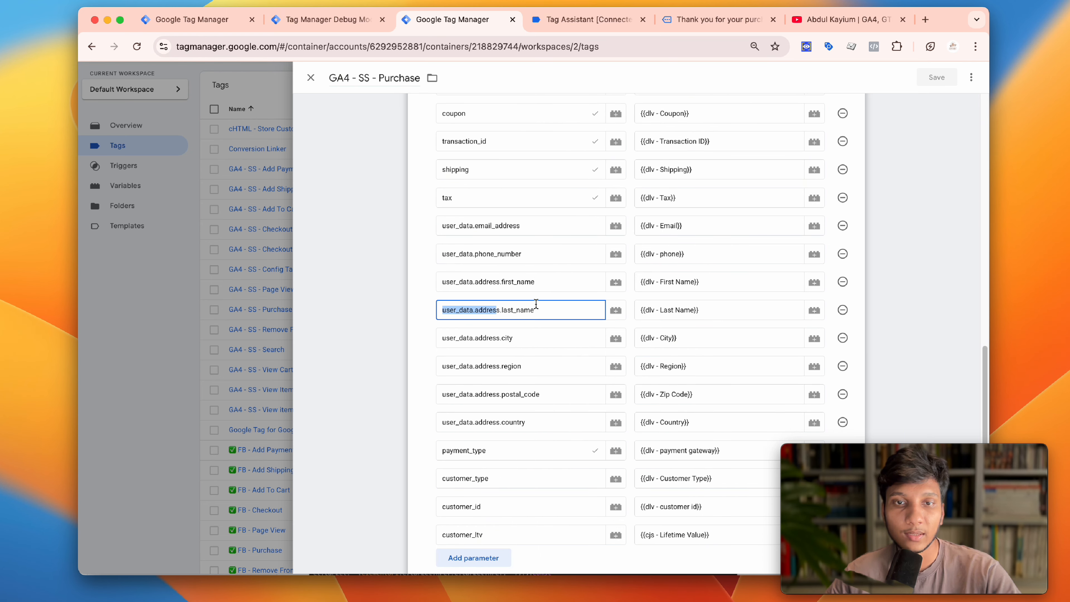
{"action": "left_click", "coordinate": [510, 337]}
{"action": "left_click_drag", "start_coordinate": [474, 366], "coordinate": [535, 366]}
{"action": "left_click", "coordinate": [537, 393]}
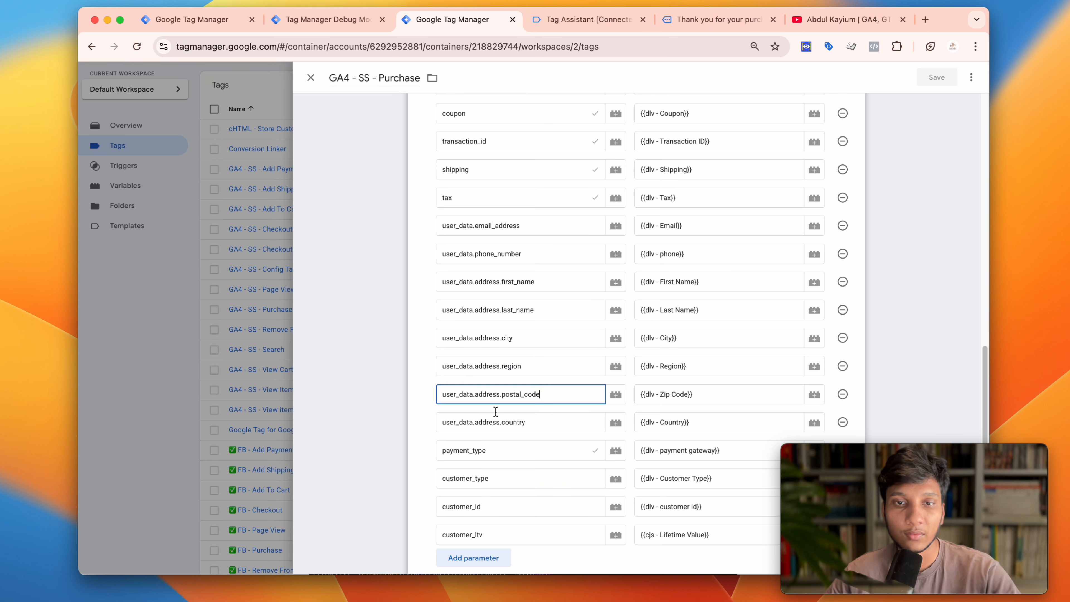
{"action": "left_click", "coordinate": [530, 419]}
{"action": "scroll", "coordinate": [704, 272], "scroll_direction": "down", "scroll_amount": 1}
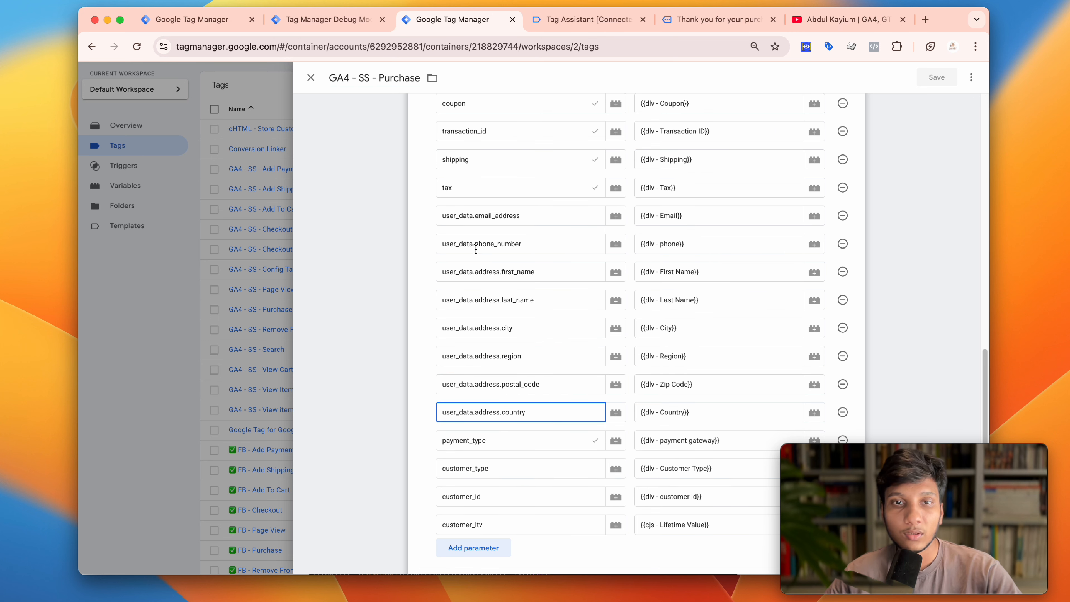
Return to the untitled Google Ads User-provided Data Event tag in the server container and close it, discarding its unsaved changes
{"action": "left_click", "coordinate": [320, 19]}
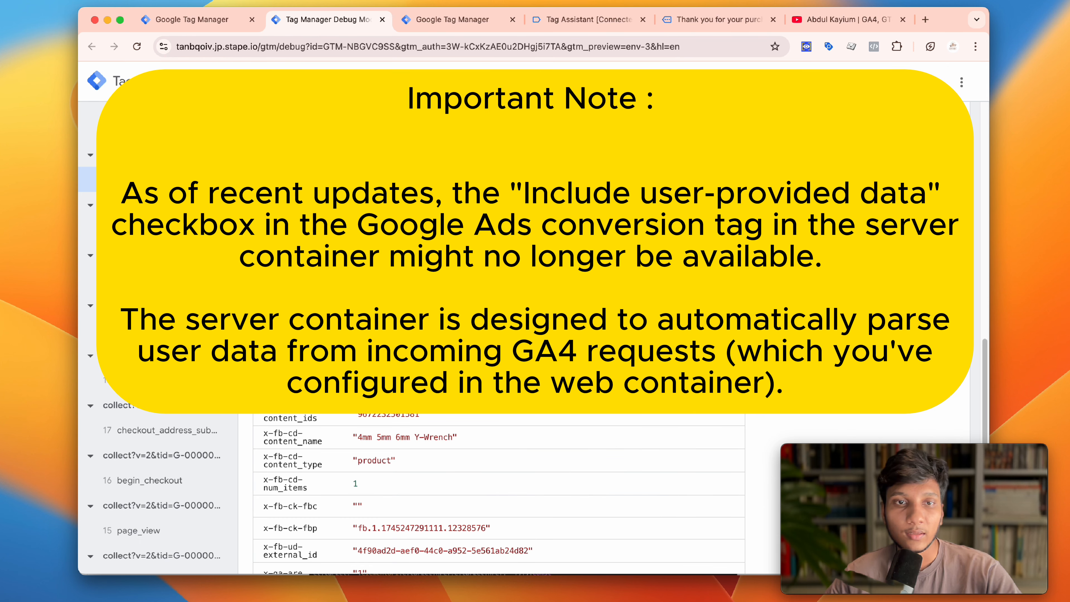
{"action": "left_click", "coordinate": [198, 21]}
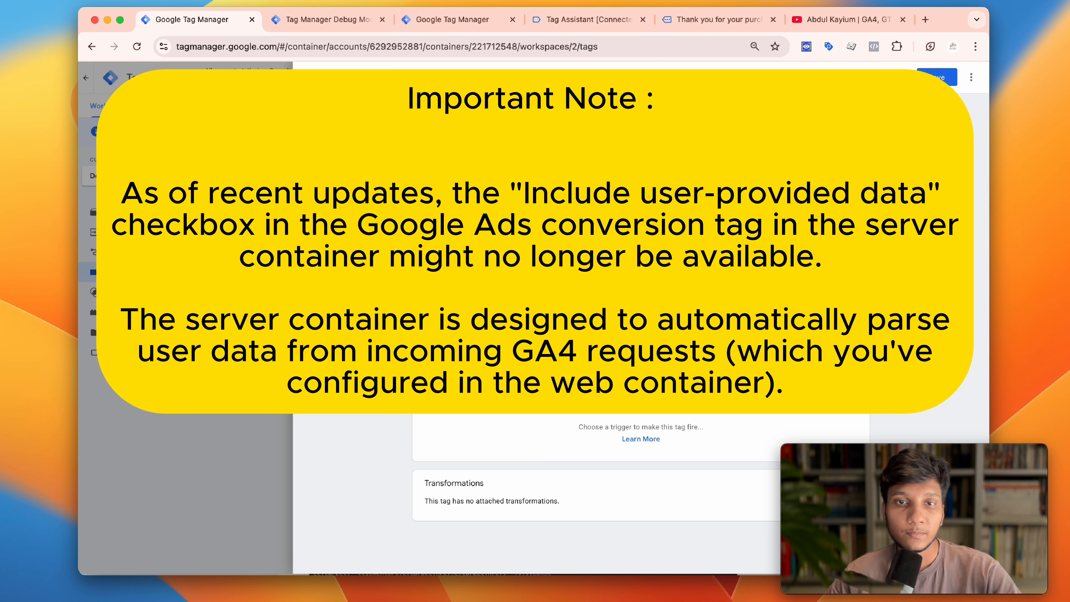
{"action": "left_click", "coordinate": [598, 438]}
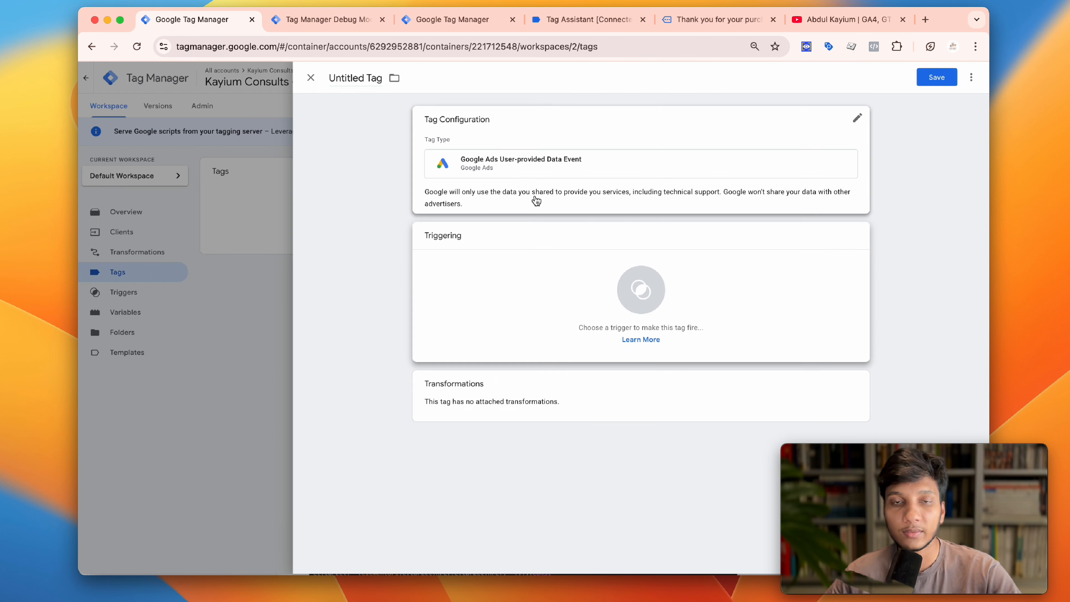
{"action": "left_click", "coordinate": [298, 182]}
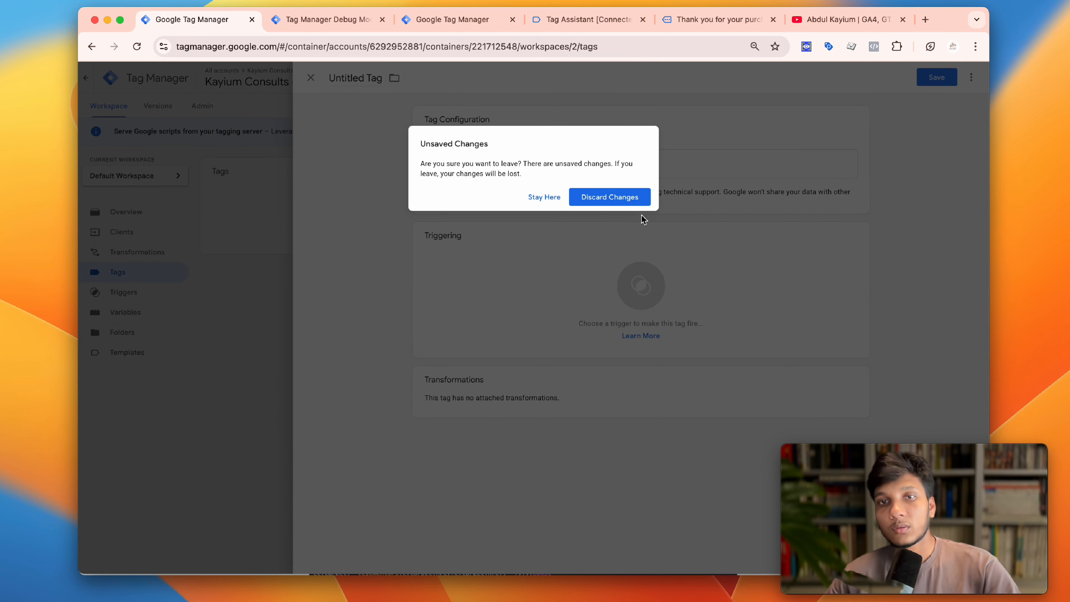
{"action": "left_click", "coordinate": [623, 198]}
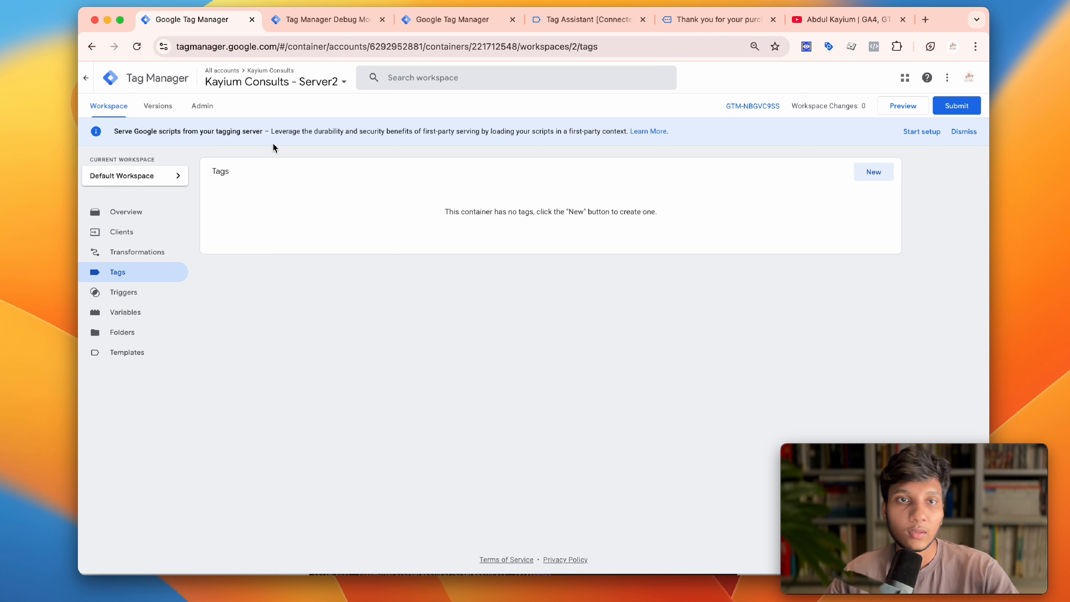
{"action": "left_click", "coordinate": [273, 85]}
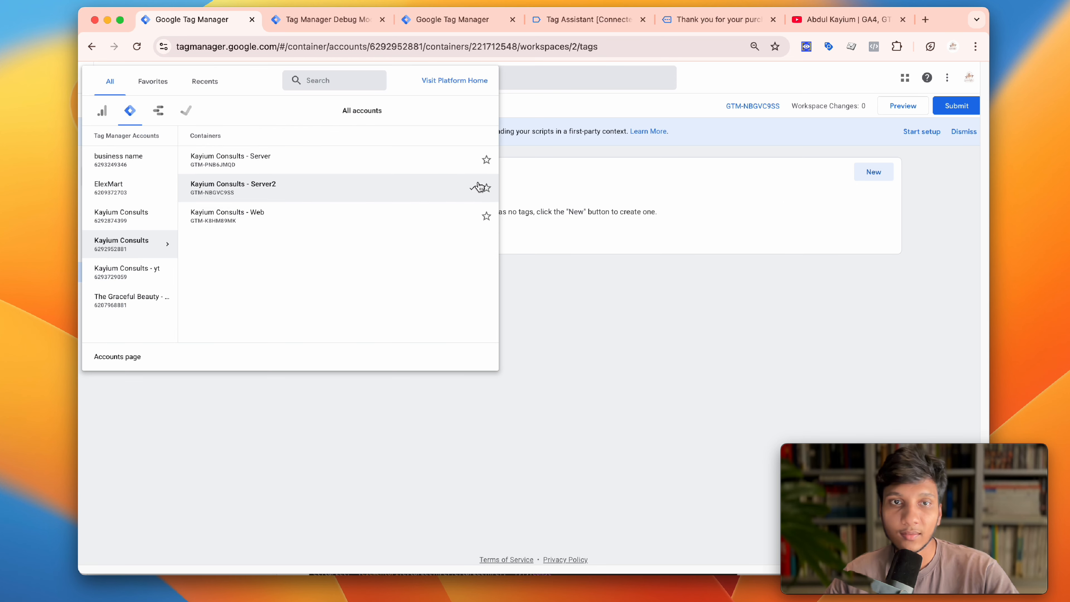
{"action": "left_click", "coordinate": [837, 198]}
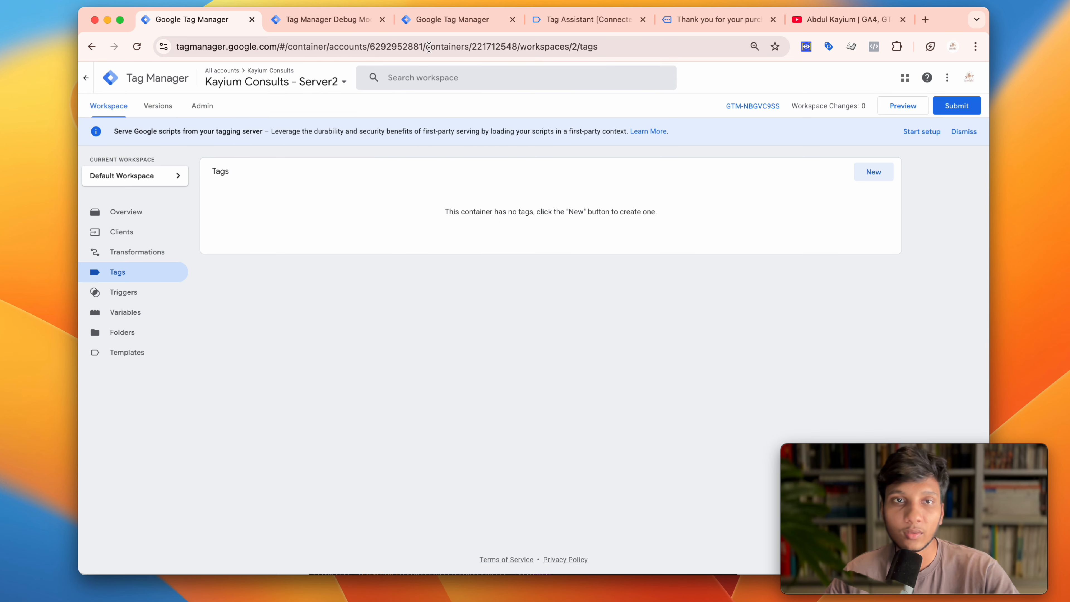